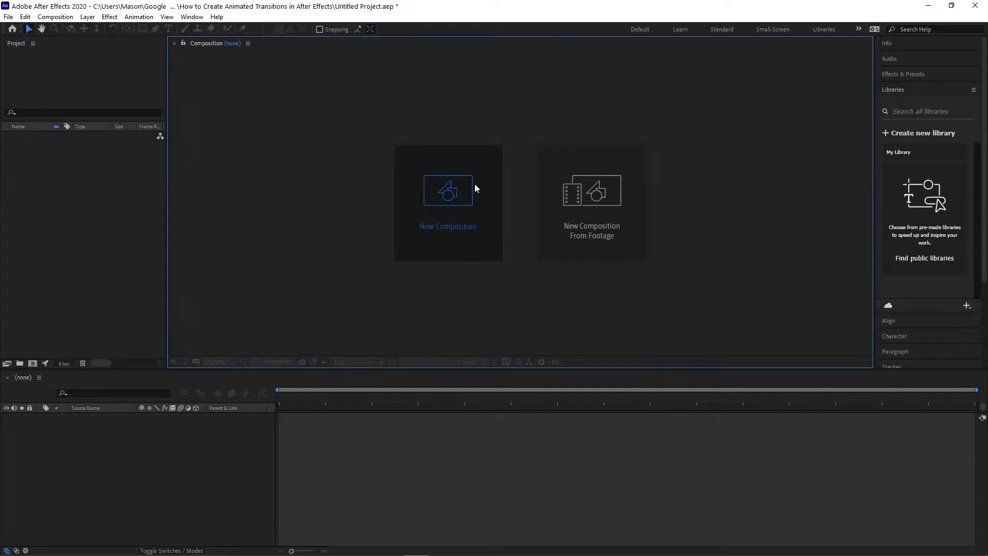
Step: Create Comp 1 with default settings and add a new shape layer
left_click(475, 185)
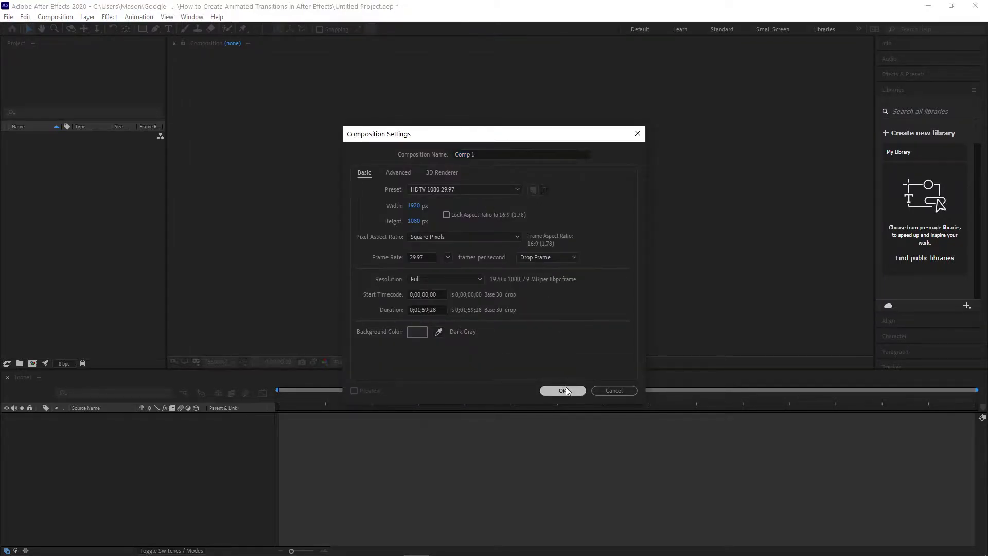
left_click(563, 390)
right_click(129, 444)
mouse_move(172, 328)
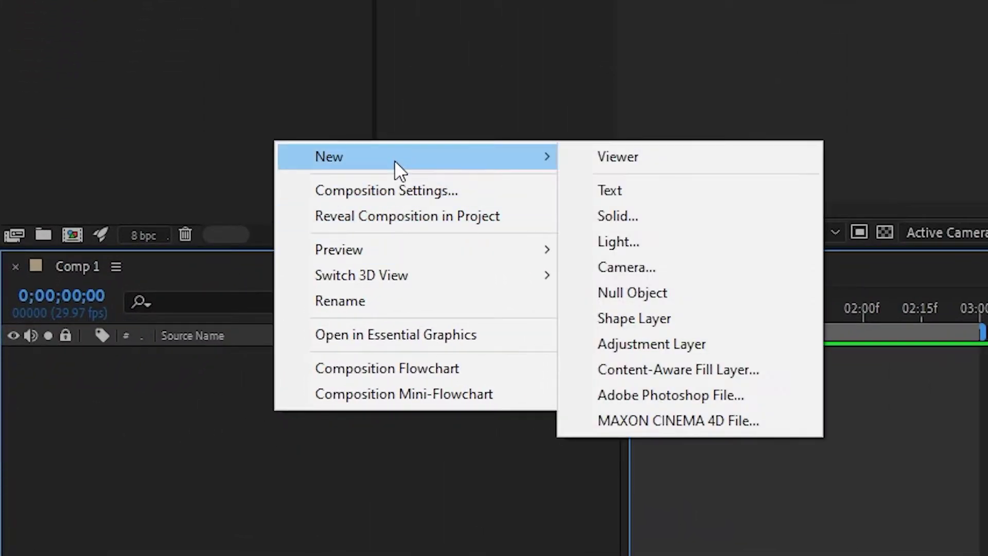
left_click(709, 315)
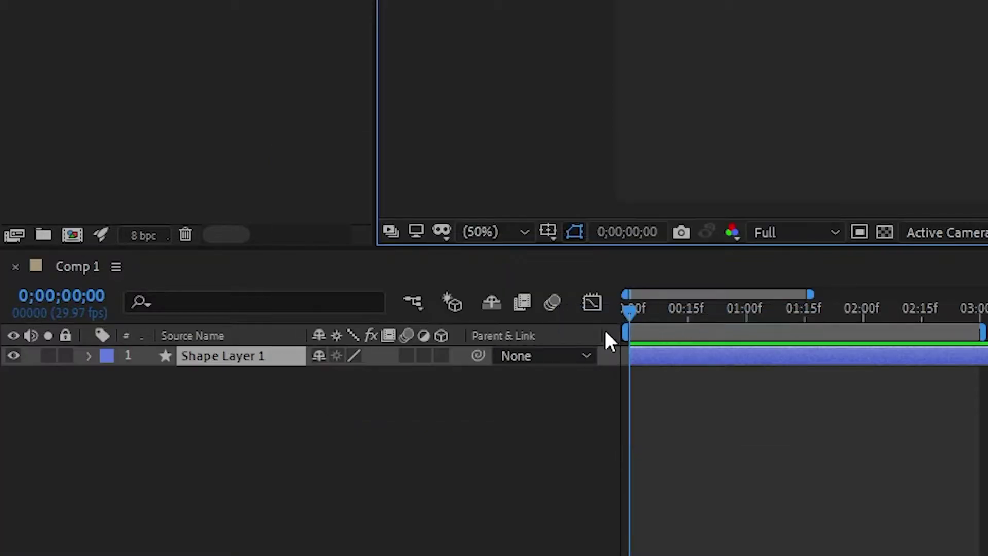
Step: Add an empty Group 1 to Shape Layer 1 and put a Rectangle Path inside it
left_click(89, 355)
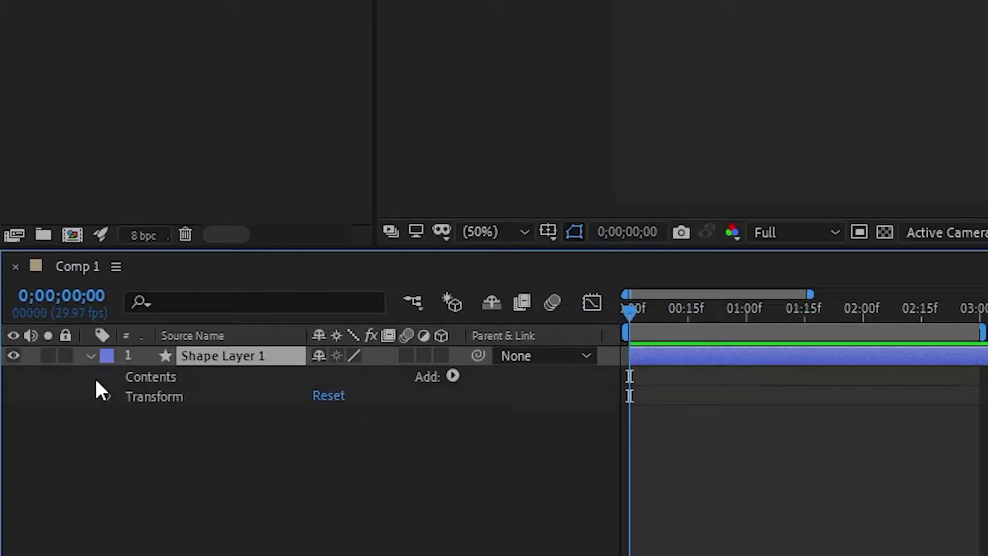
left_click(453, 377)
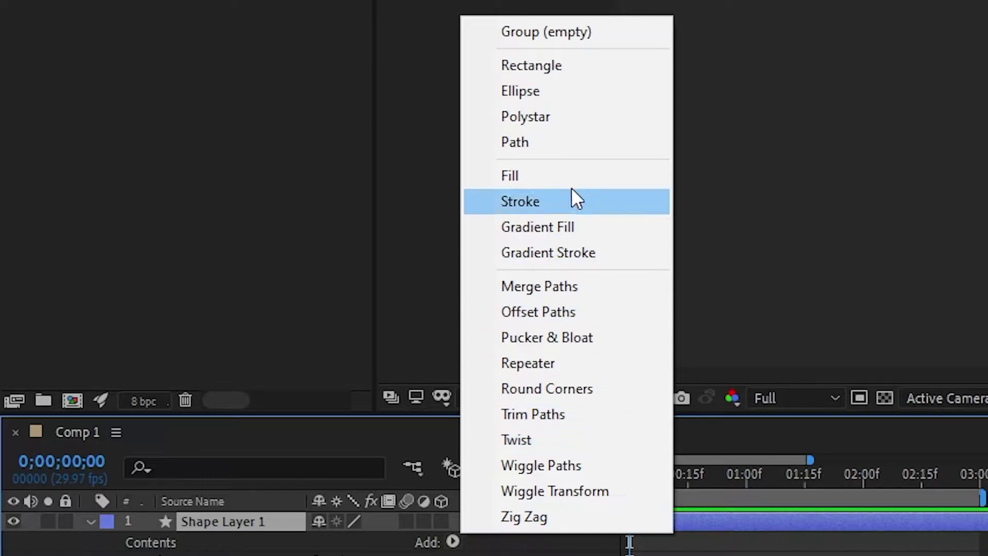
left_click(554, 37)
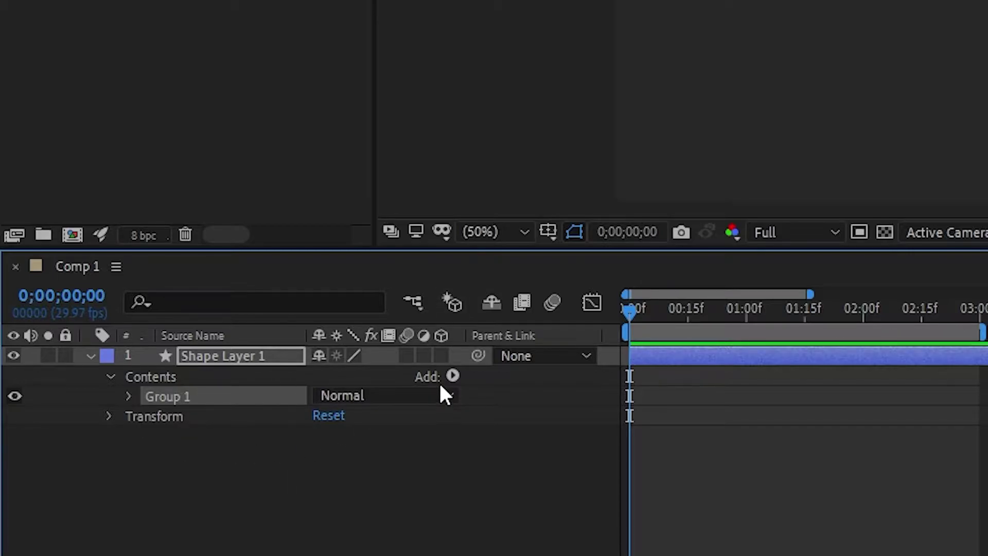
left_click(453, 377)
left_click(554, 59)
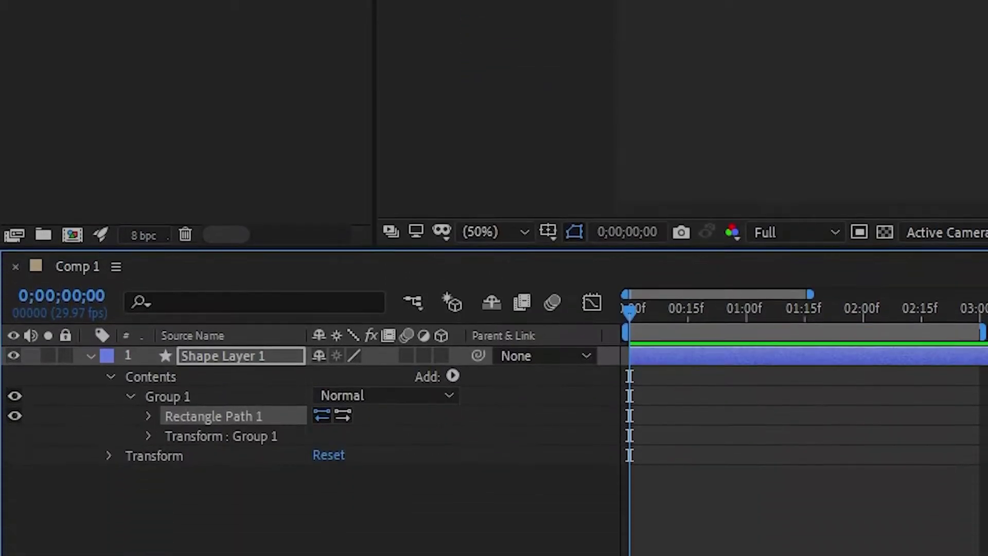
left_click(131, 396)
left_click(453, 376)
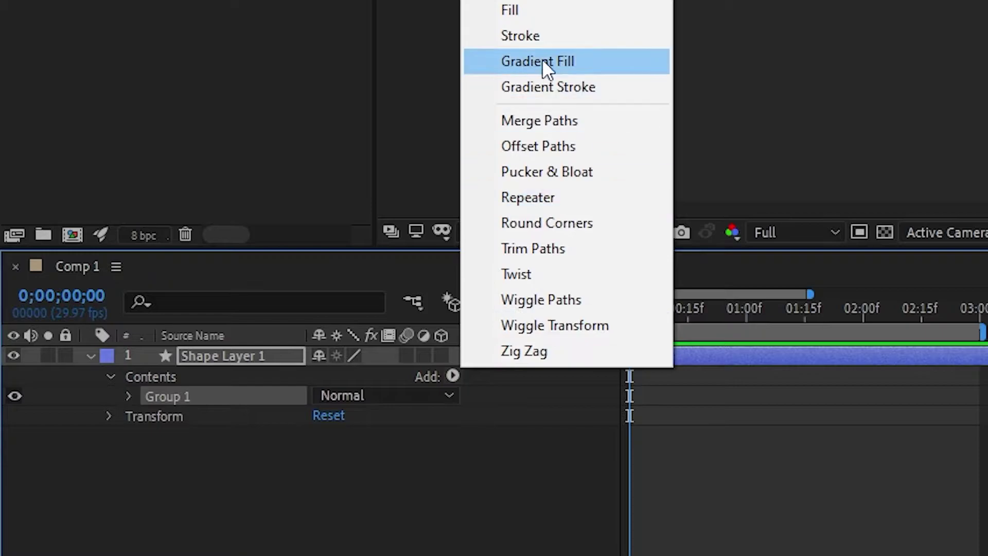
Step: Add a red fill, size Rectangle Path 1 to 1234 × 1428, and set time to 0;00;02;00
left_click(546, 8)
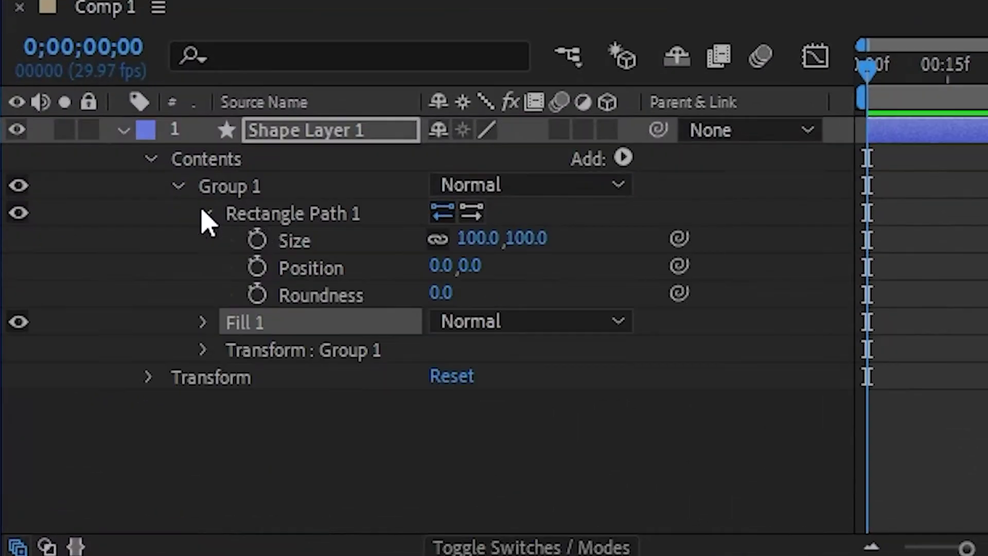
left_click_drag(478, 238, 987, 238)
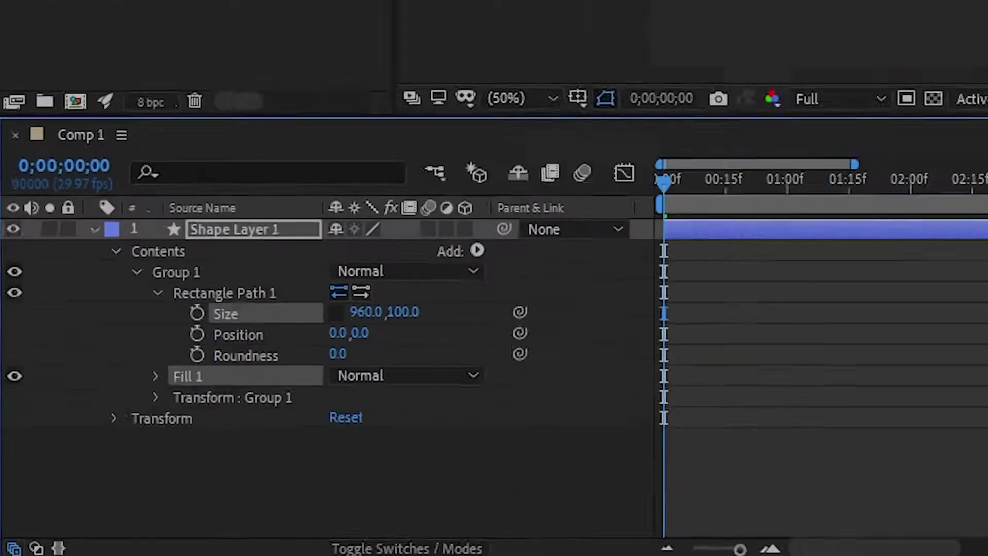
left_click_drag(531, 238, 987, 210)
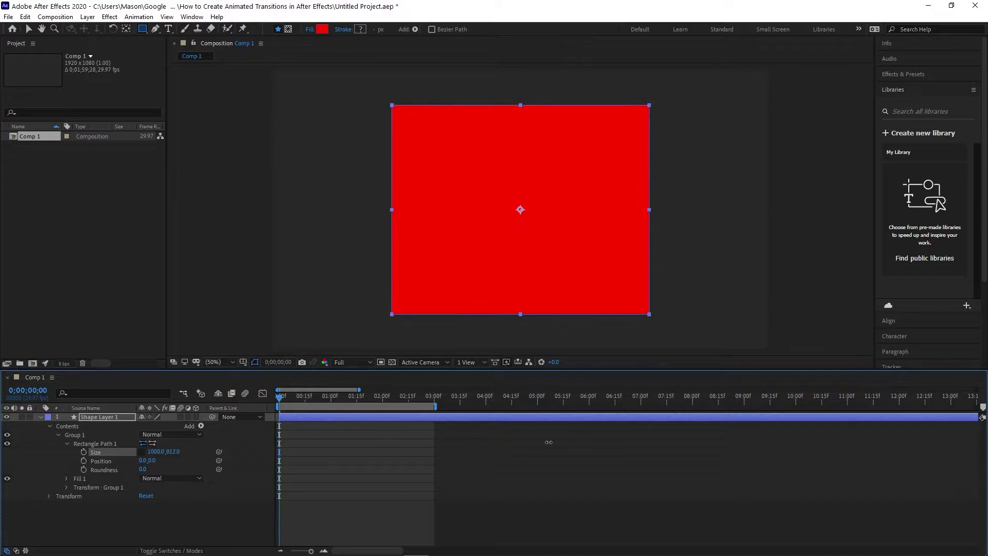
left_click_drag(549, 442, 880, 450)
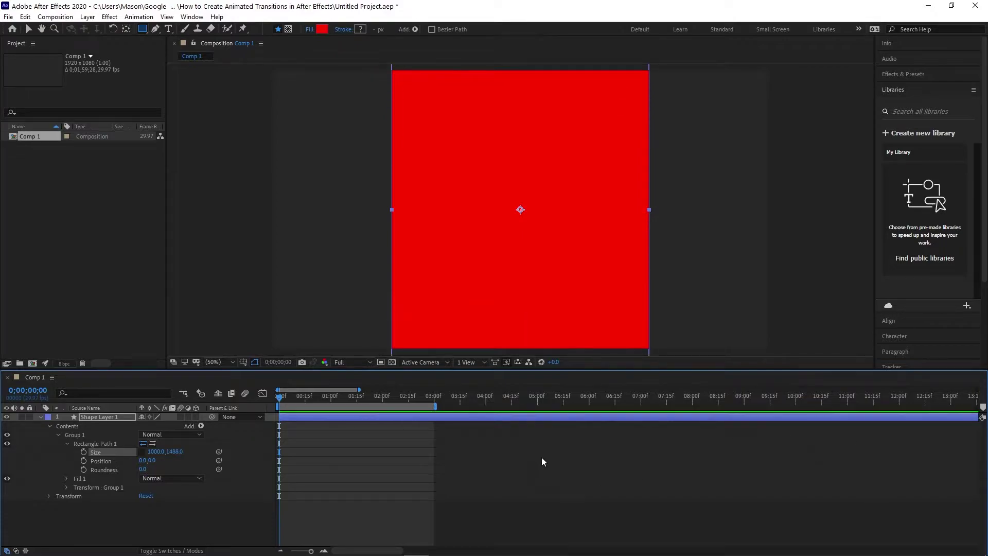
left_click_drag(171, 454, 279, 463)
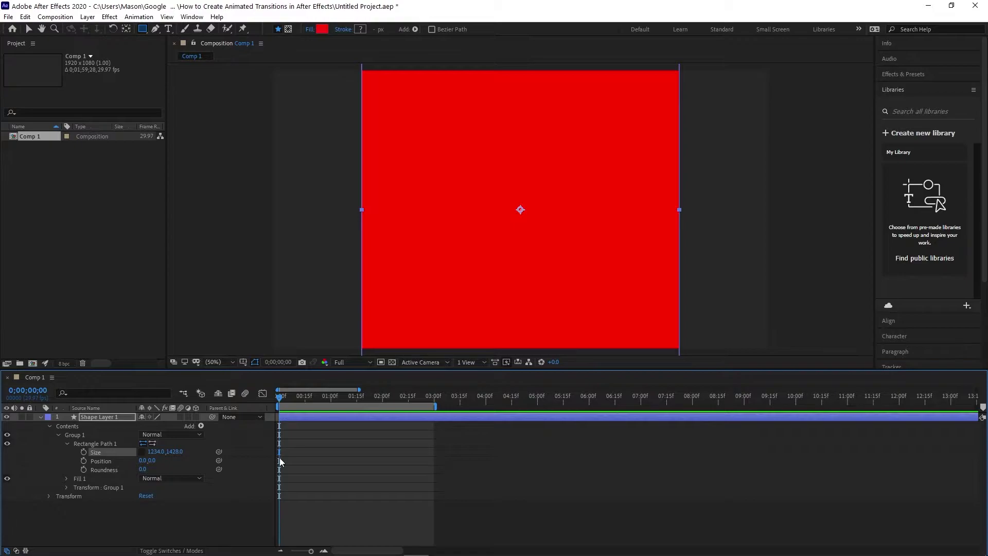
left_click(384, 401)
mouse_move(385, 402)
left_mouse_down()
mouse_move(397, 402)
mouse_move(383, 403)
left_mouse_up()
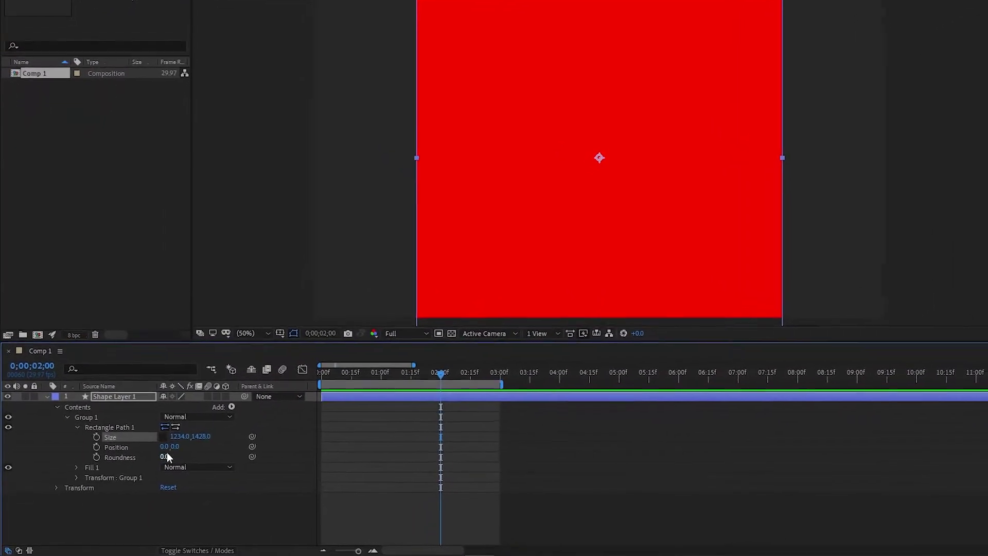
Step: Set Position X to 1613 with an Easy Ease keyframe at 2 seconds
left_click_drag(165, 447, 575, 457)
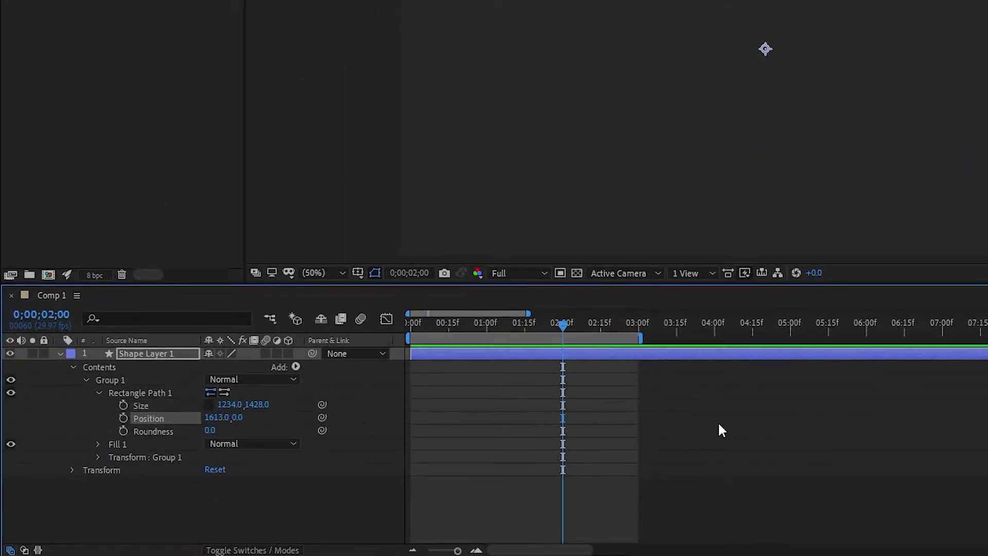
left_click(123, 417)
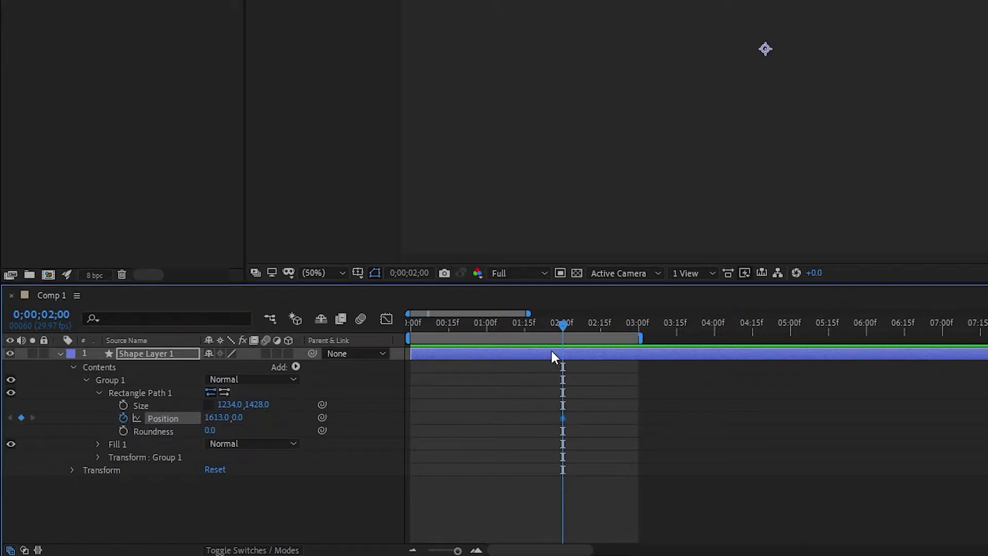
left_click_drag(564, 324, 397, 323)
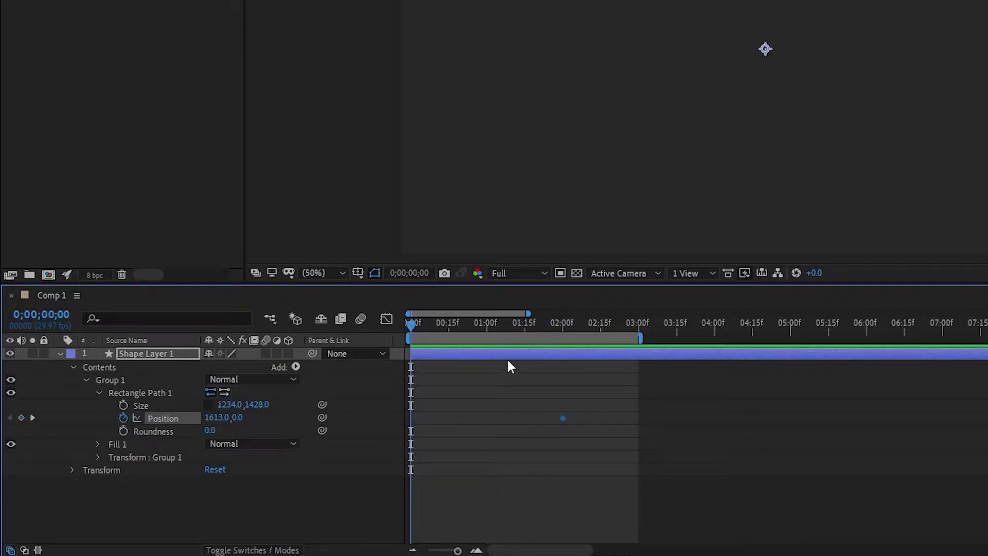
right_click(562, 418)
mouse_move(630, 413)
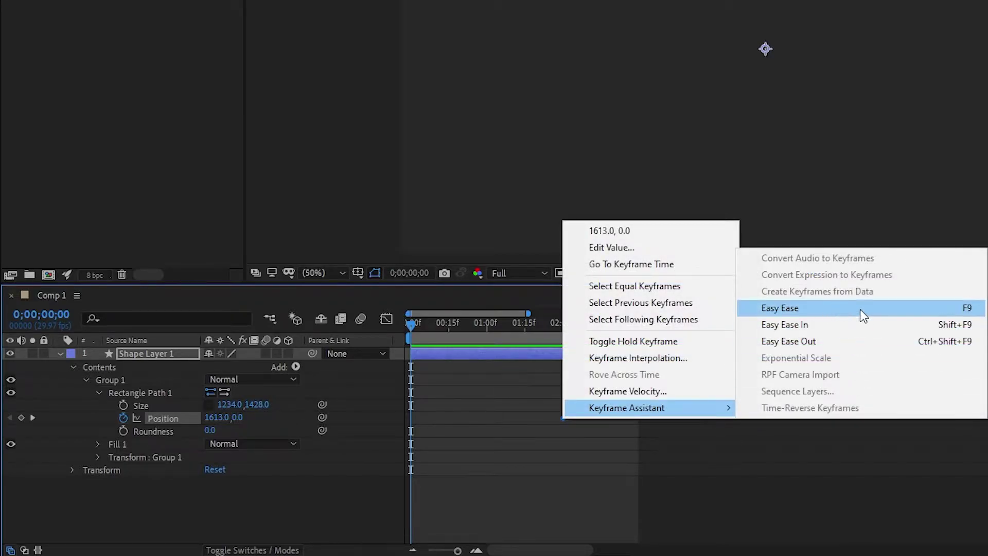
left_click(867, 322)
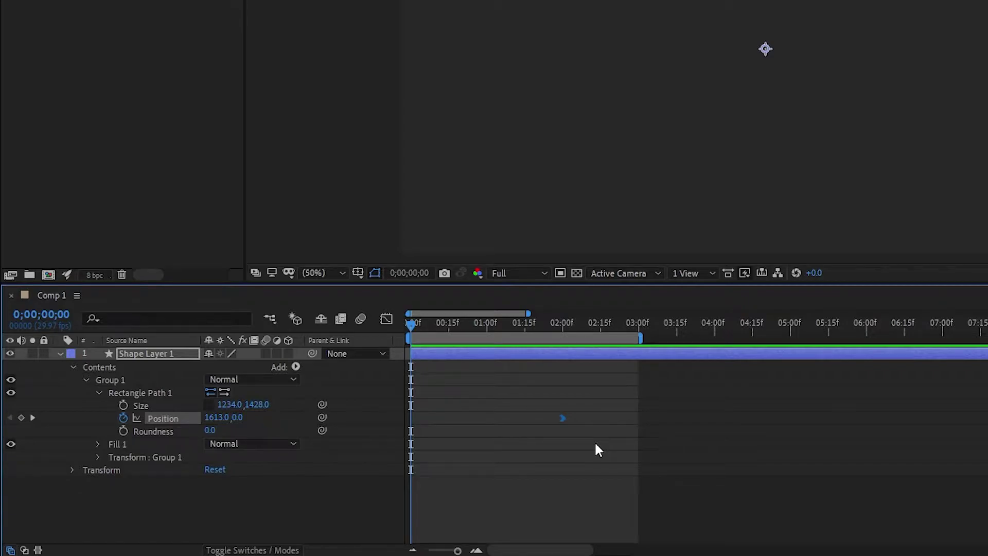
Step: Set the frame-0 Position to -1630, preview the slide, and collapse Group 1
left_click(217, 418)
type("0")
key("Return")
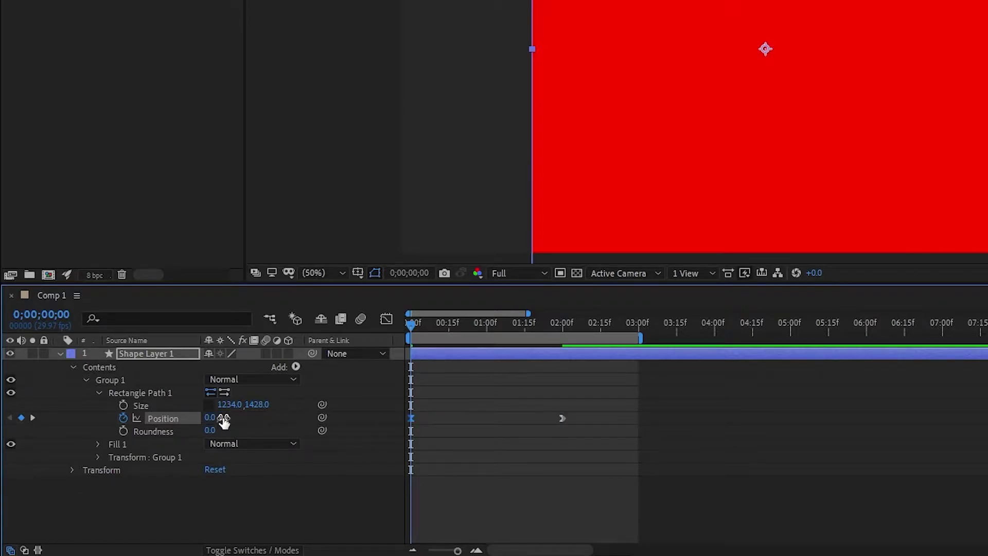
left_click_drag(211, 420, 335, 438)
key("space")
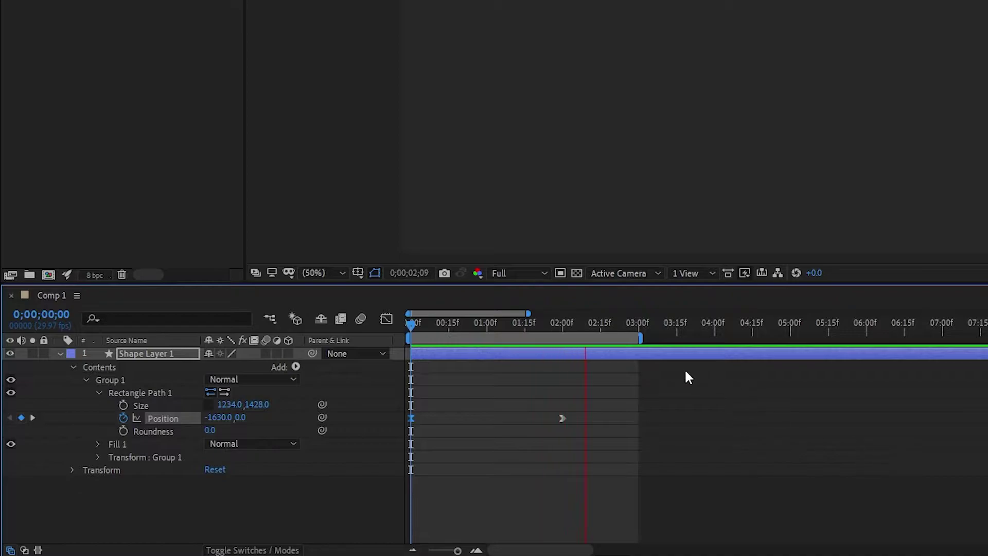
key("space")
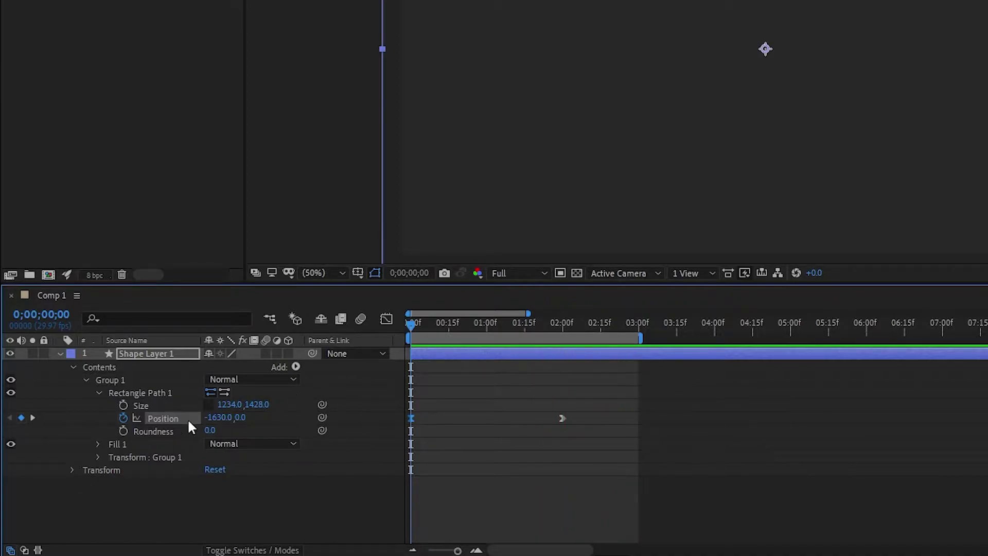
left_click(99, 394)
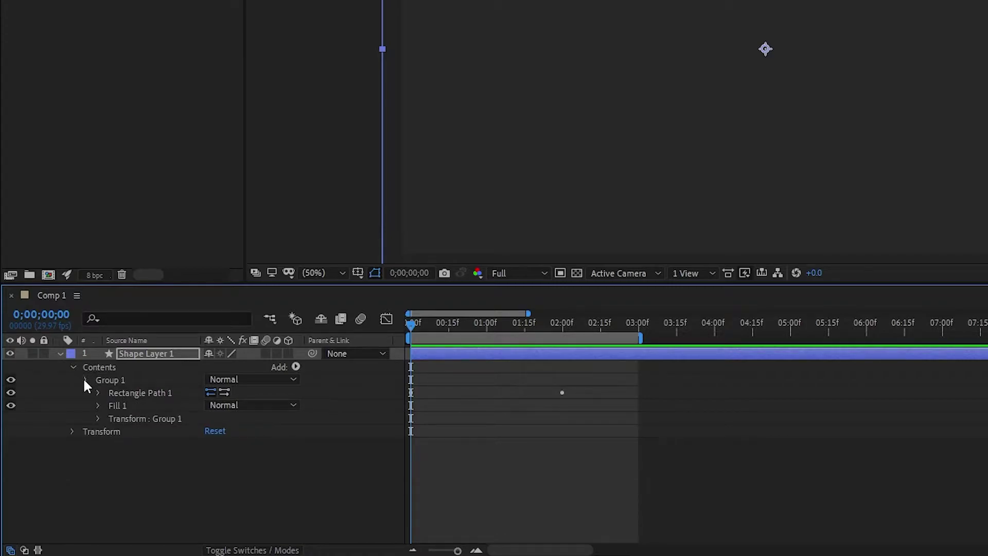
left_click(86, 380)
left_click(115, 383)
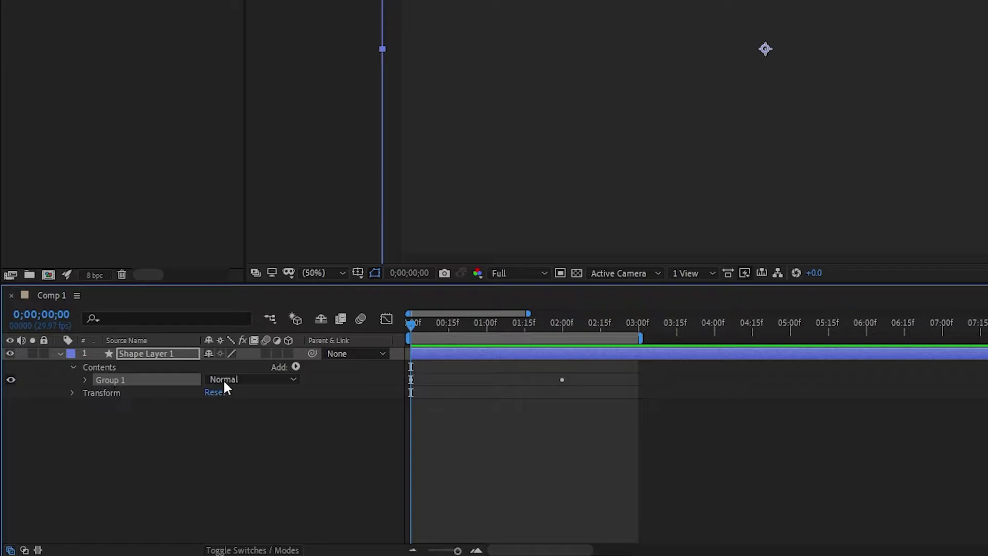
Step: In the Graph Editor, raise the 2-second keyframe's ease-in influence to 100% and preview
left_click(386, 320)
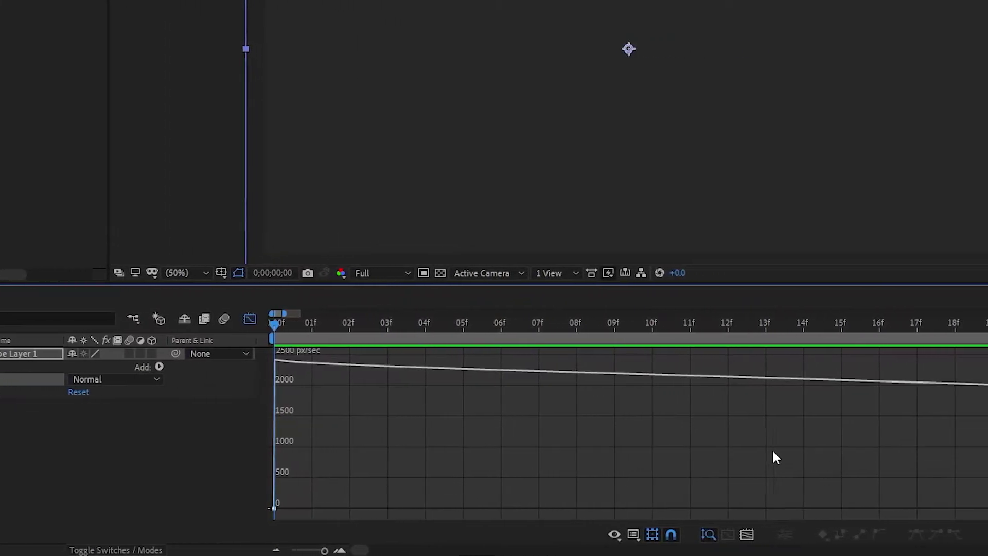
left_click_drag(210, 313, 377, 320)
left_click_drag(288, 320, 181, 315)
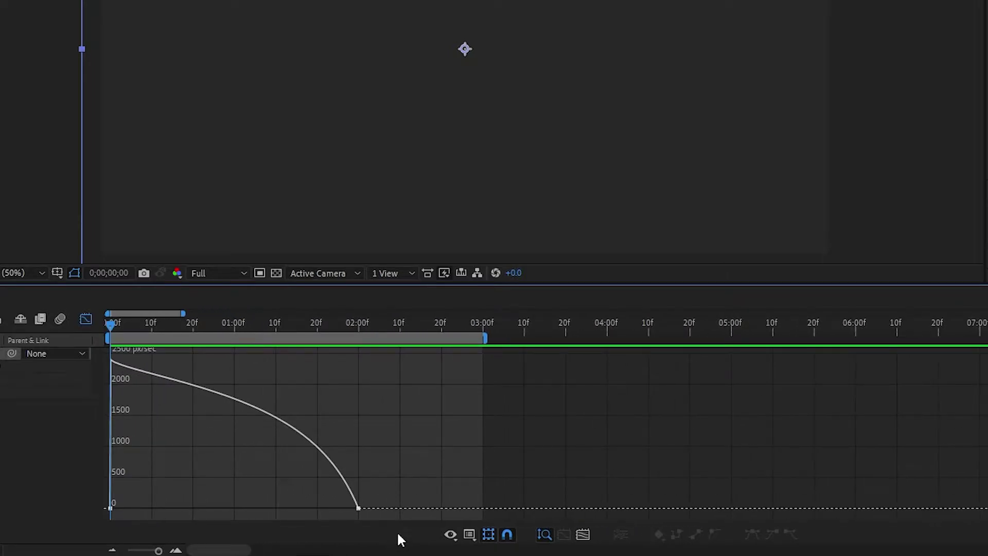
left_click(359, 509)
left_click_drag(317, 509, 123, 510)
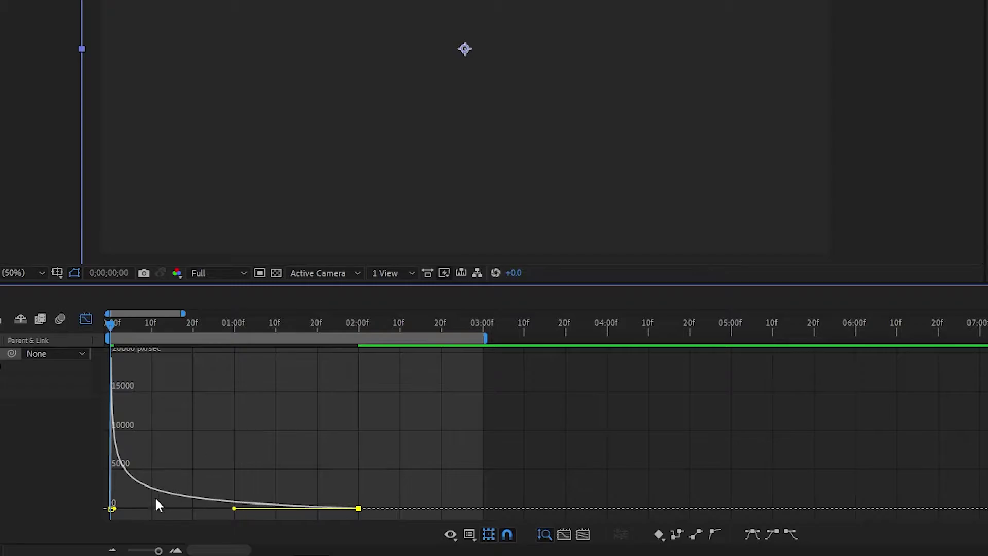
key("space")
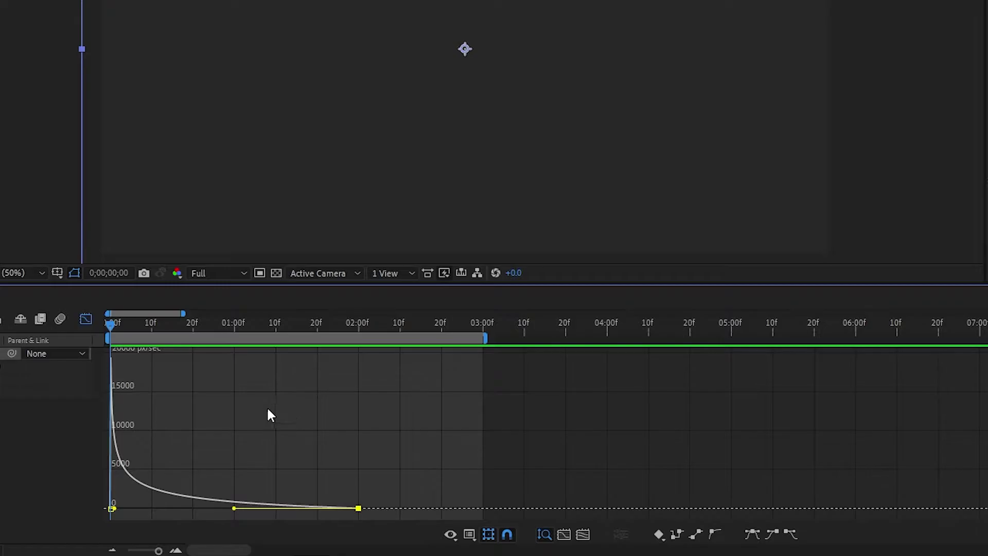
Step: Duplicate Group 1 as Group 2 and change Group 2's fill colour to blue
left_click(86, 319)
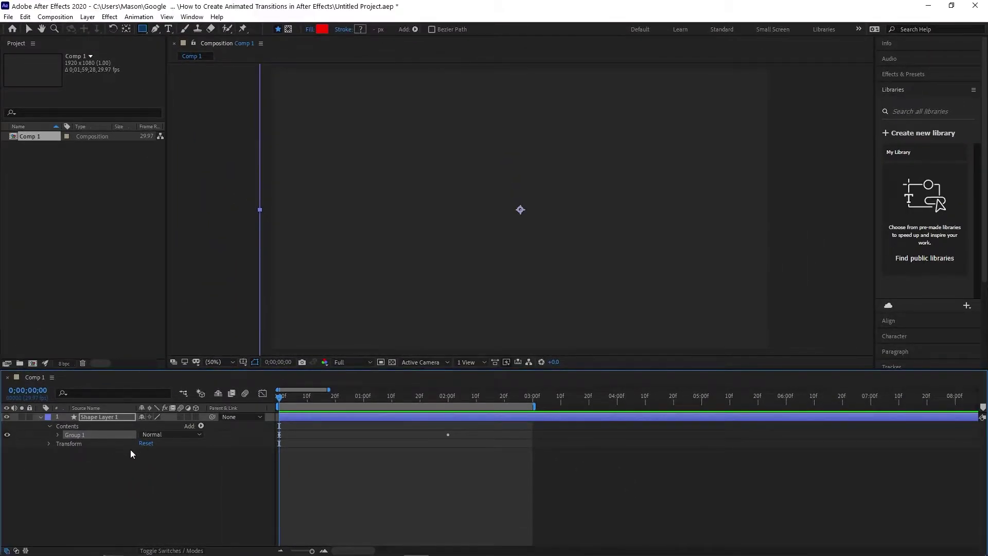
key("ctrl+d")
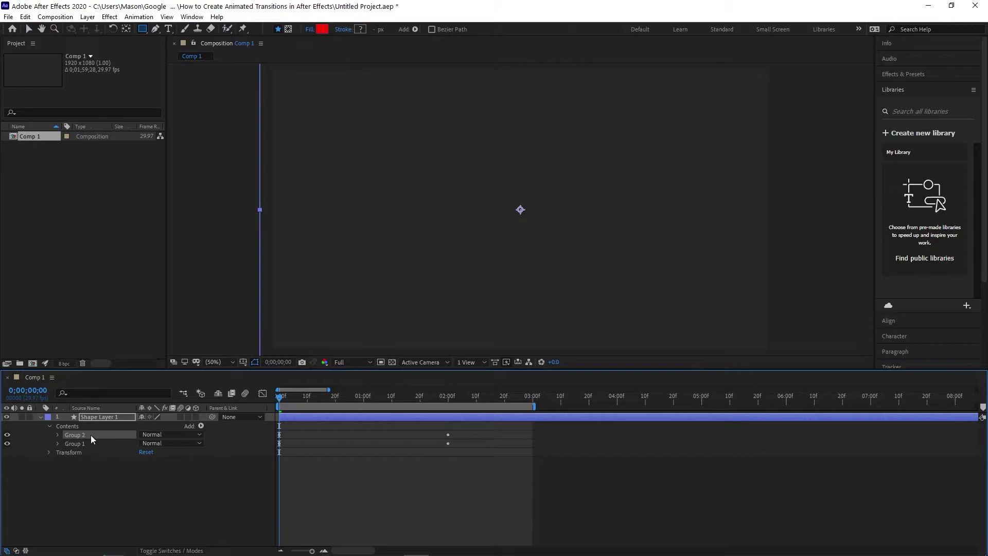
left_click(58, 436)
left_click(82, 452)
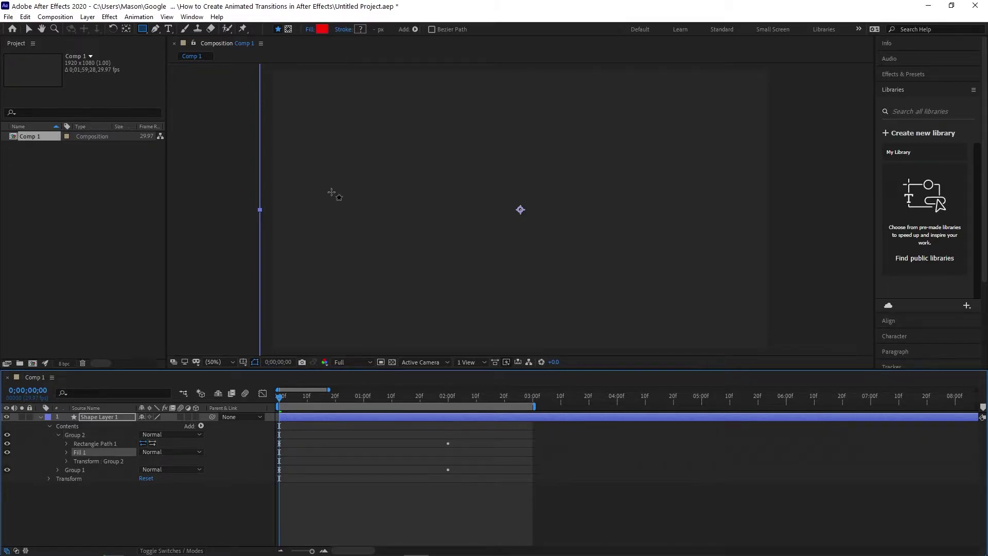
left_click(322, 29)
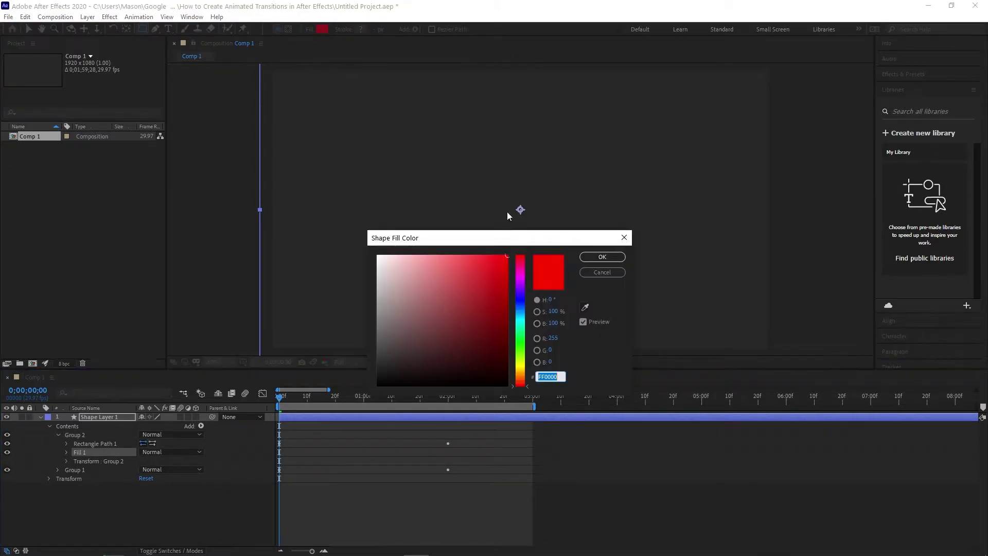
left_click(521, 303)
left_click(602, 256)
left_click(66, 445)
key("u")
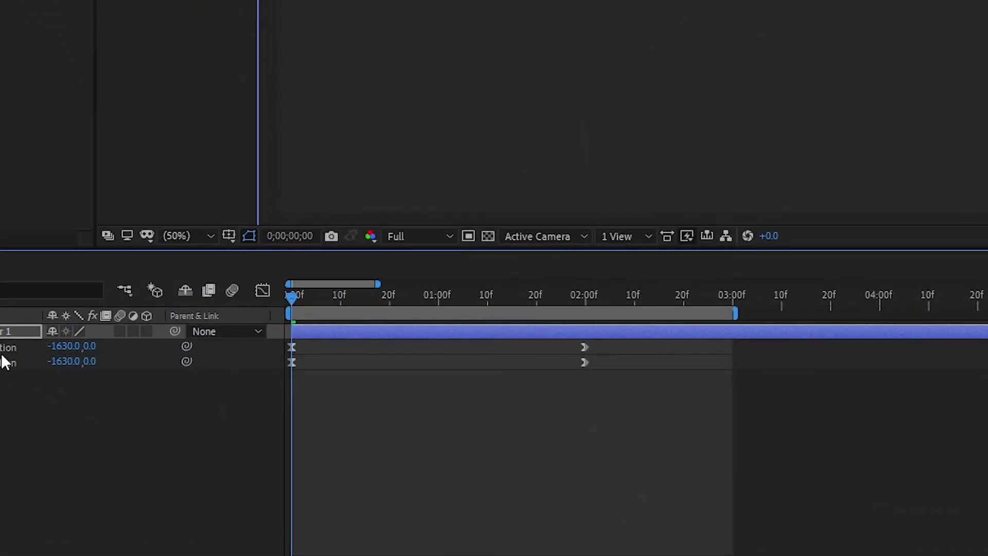
Step: Shift the first Position row's keyframes about 4 frames later and preview the stagger
left_click(8, 347)
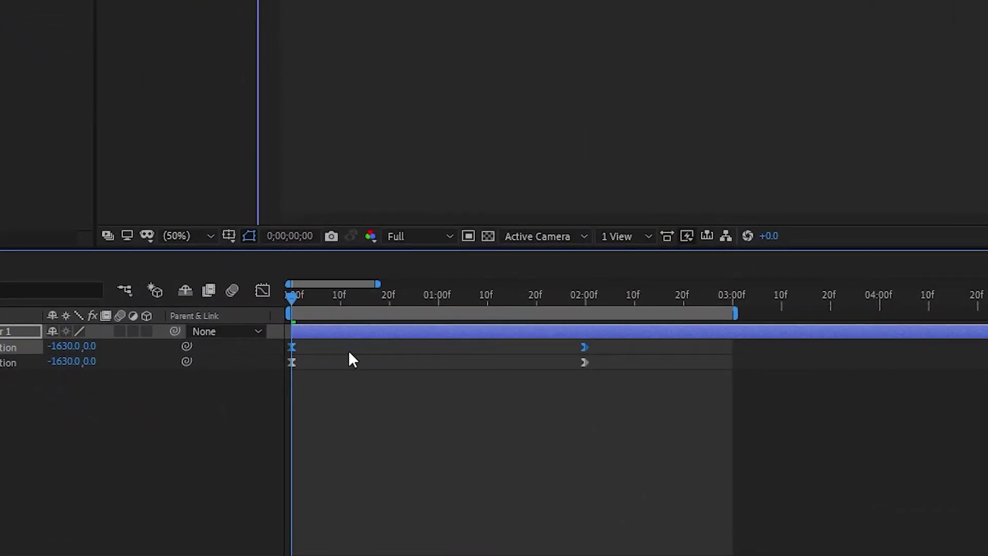
left_click_drag(291, 347, 309, 347)
key("space")
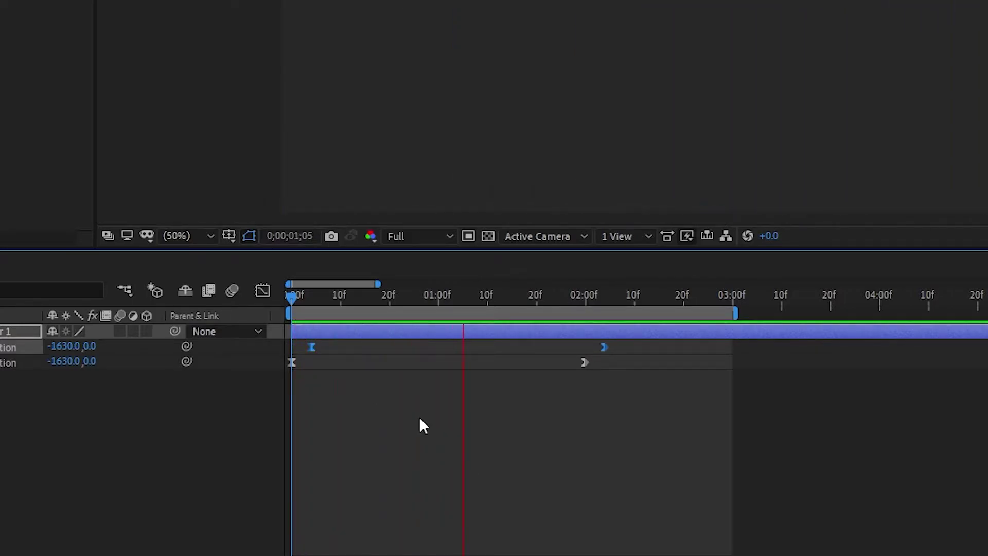
key("space")
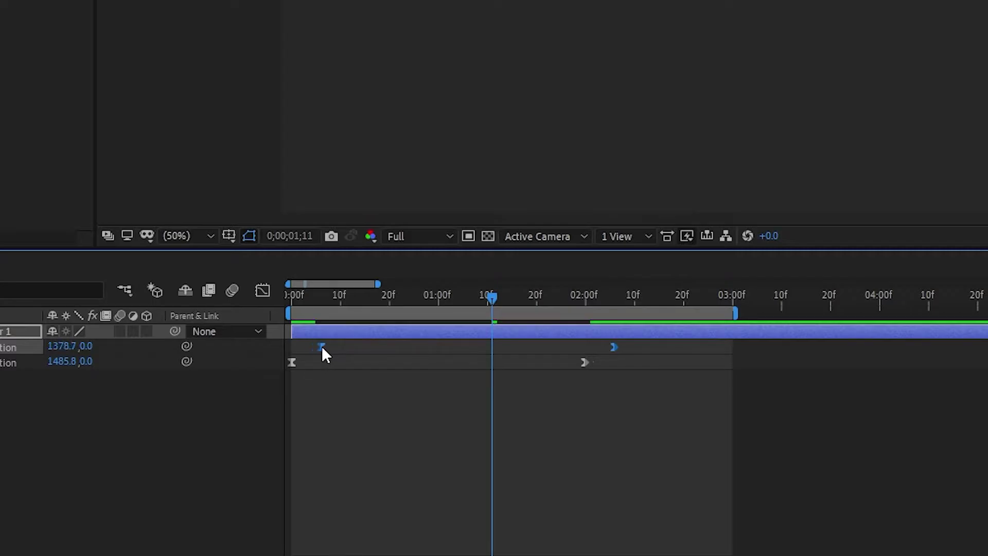
key("Home")
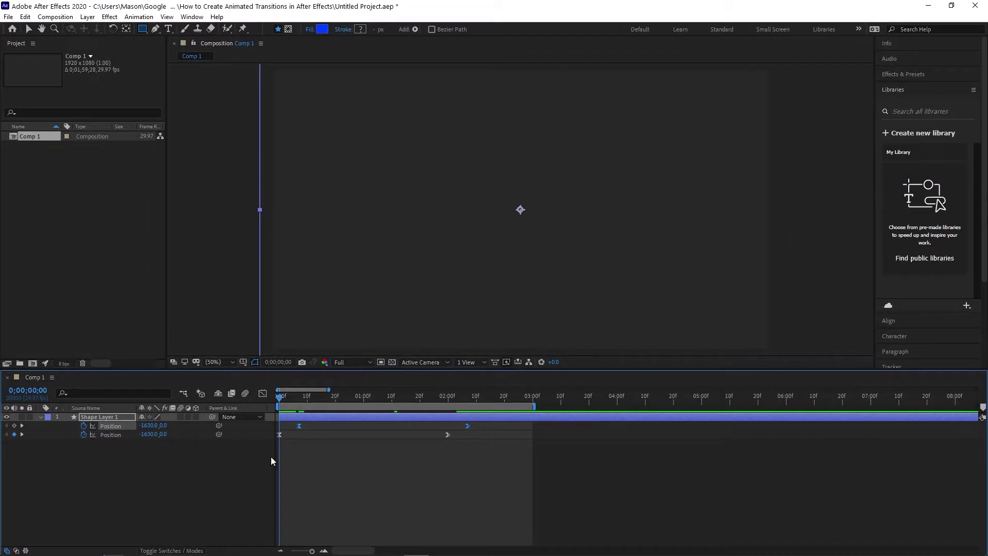
key("space")
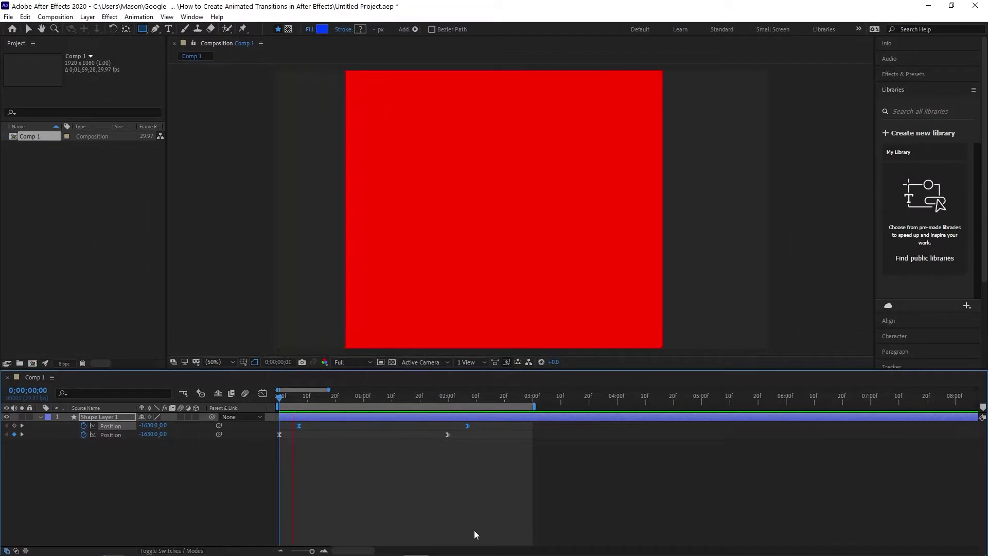
key("space")
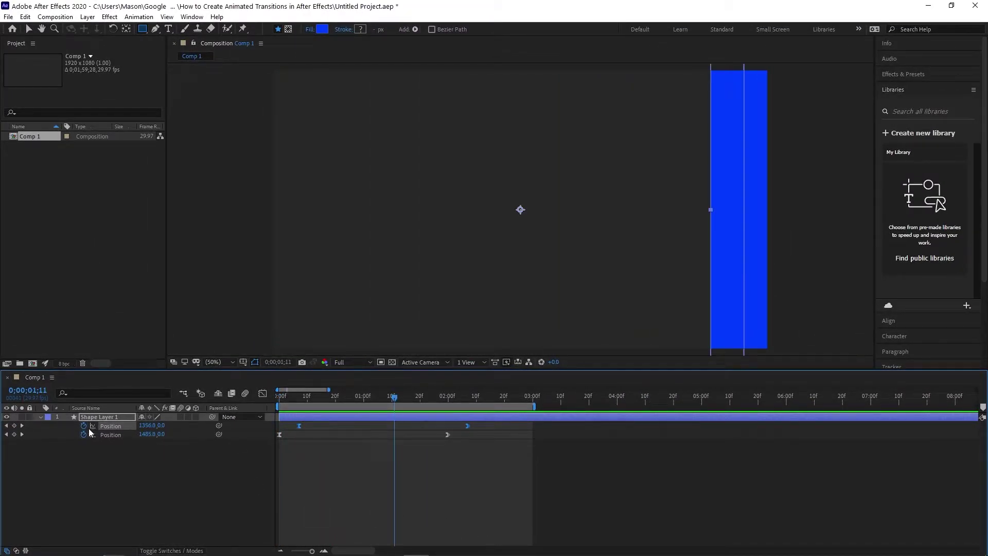
Step: Hide the Position properties and expand Shape Layer 1's properties
left_click(129, 470)
key("u")
left_click(93, 416)
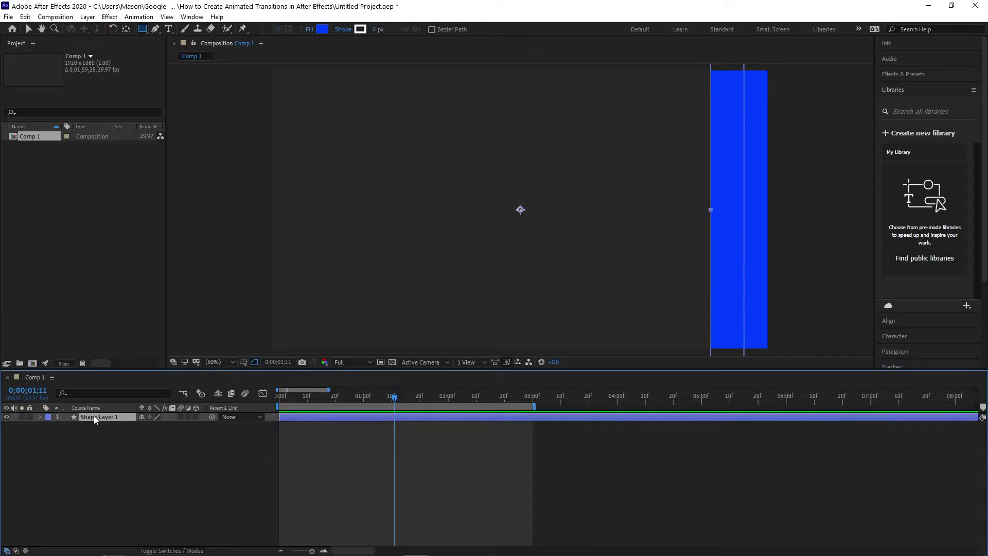
left_click(40, 417)
Step: Duplicate Group 2 as Group 3 and set its fill to orange-yellow FFAE00
left_click(50, 427)
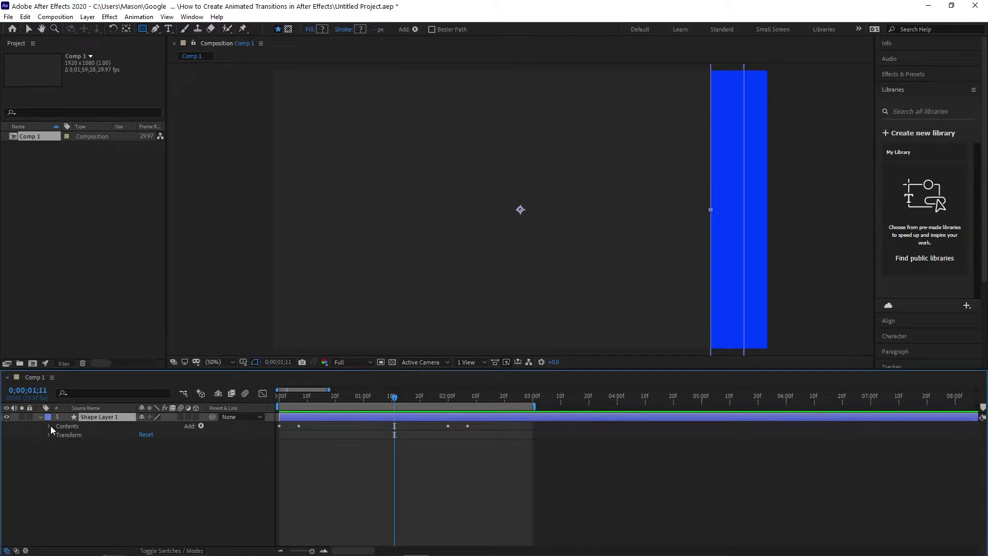
left_click(71, 435)
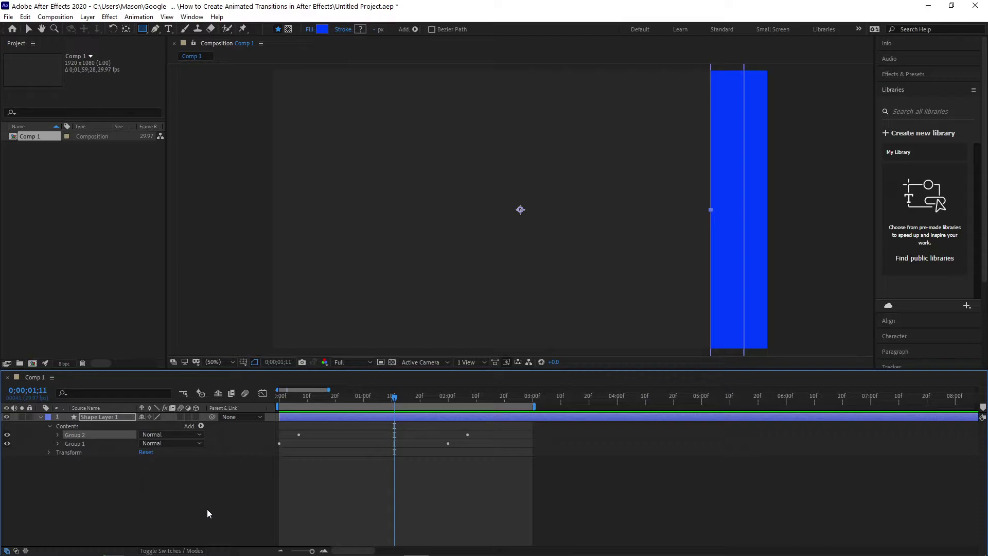
key("ctrl+d")
left_click(57, 435)
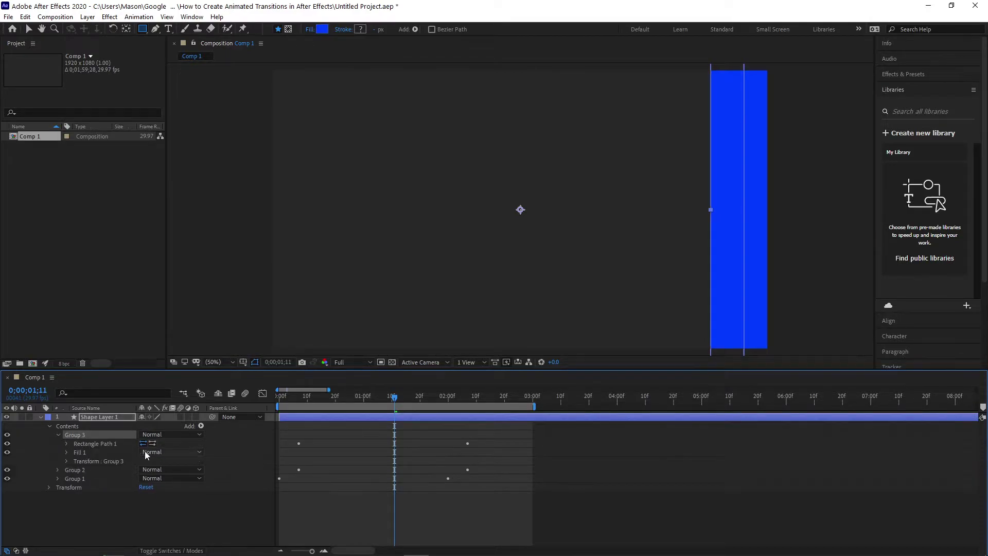
left_click(78, 452)
left_click(322, 29)
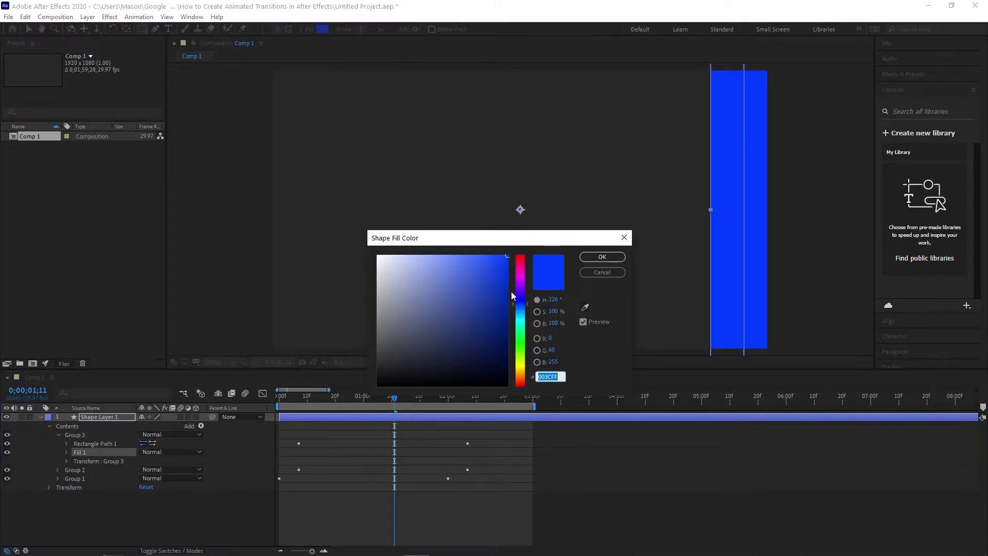
left_click_drag(520, 350, 521, 375)
left_click(602, 256)
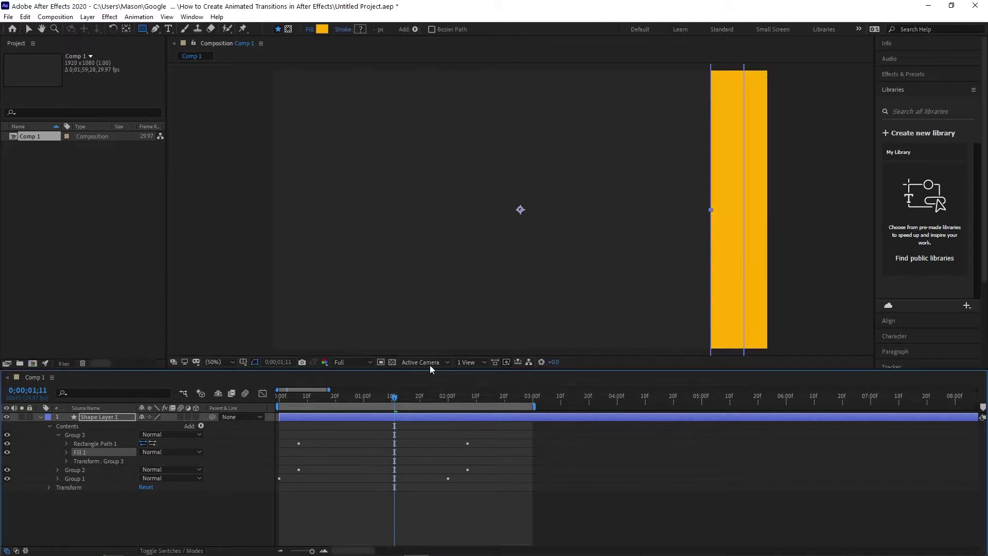
Step: Shift Group 3's Position keyframes a few frames later and preview the three-colour wipe
key("u")
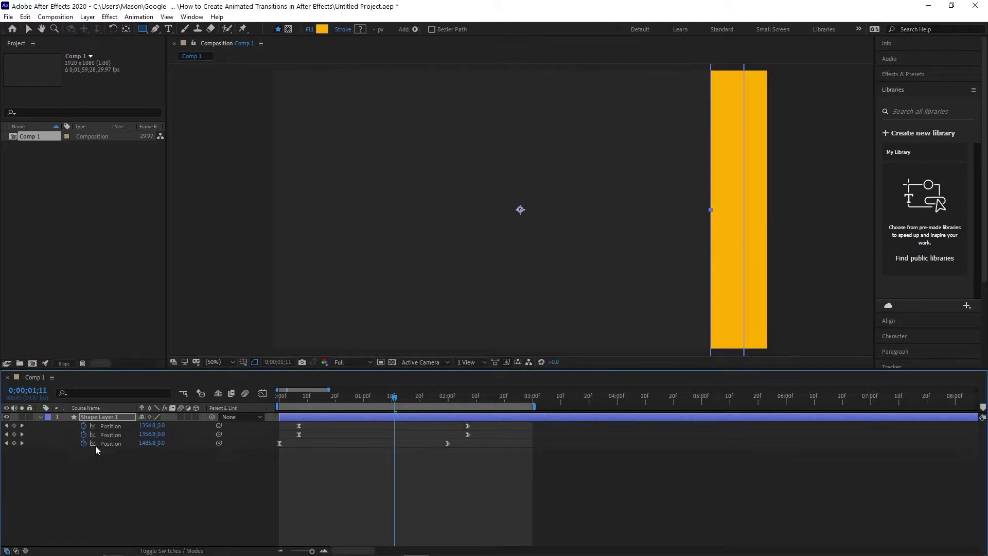
left_click_drag(297, 427, 318, 425)
key("Home")
key("space")
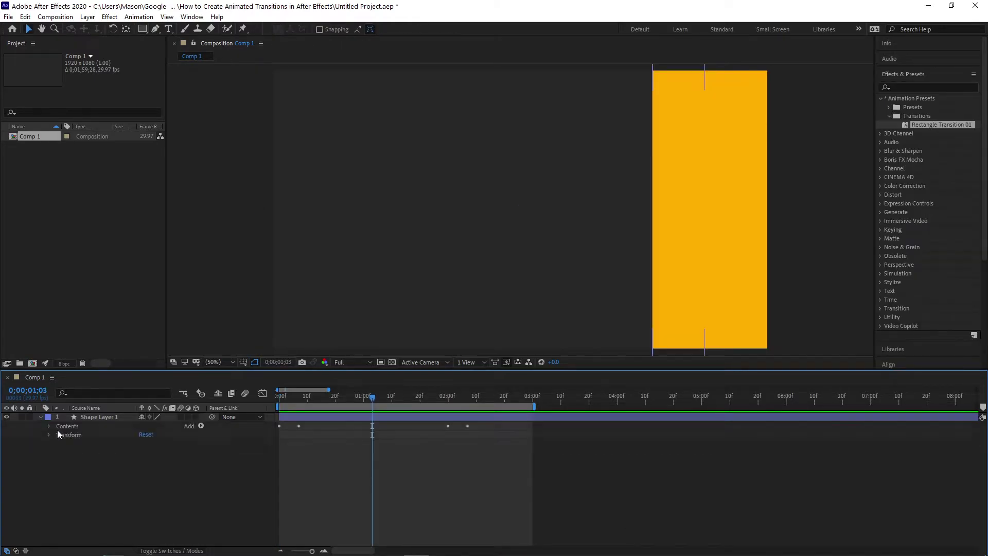
Step: Save Groups 1–3 as preset Rectangle Transition 01 in a new Transitions folder
left_click(50, 427)
left_click(79, 436)
left_click(88, 453, "shift")
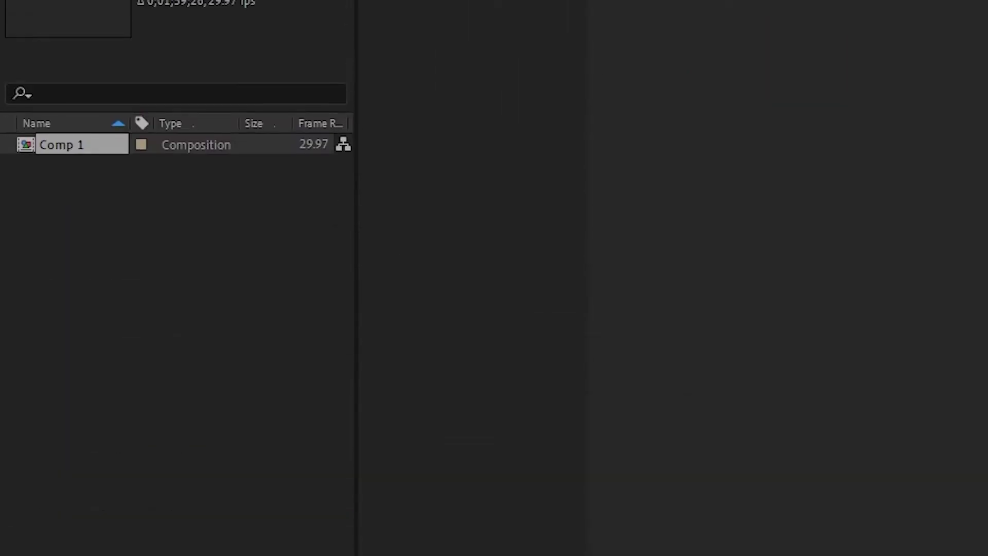
left_click(295, 18)
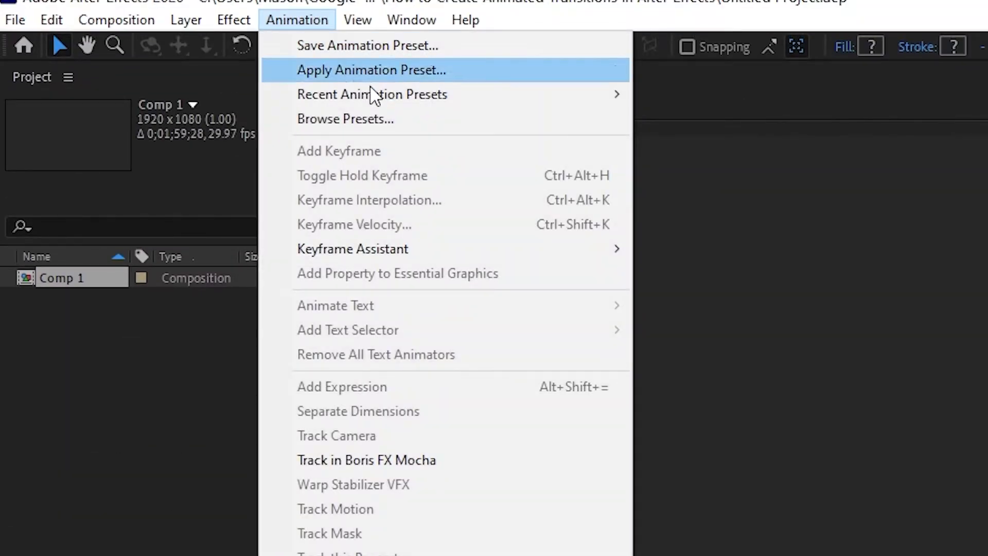
left_click(402, 46)
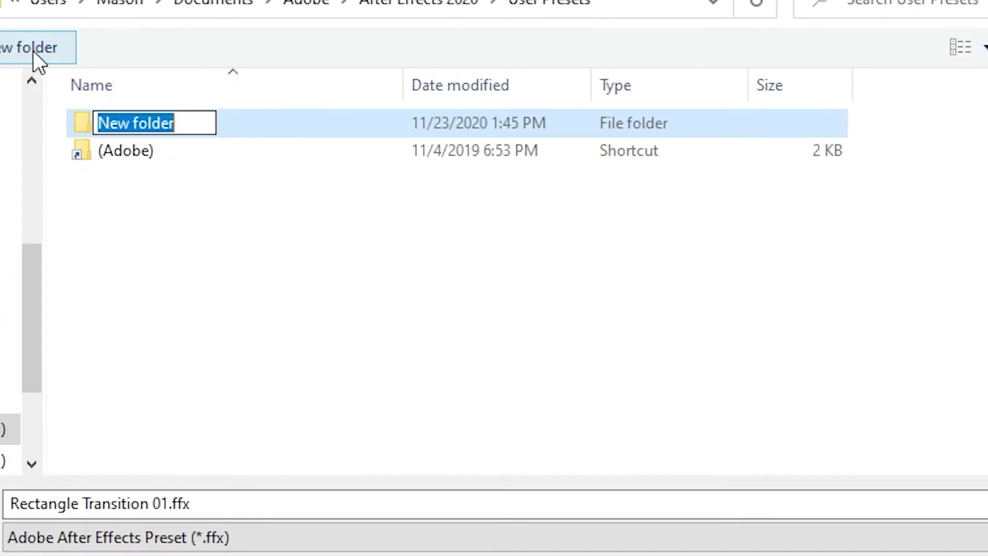
type("Transitions")
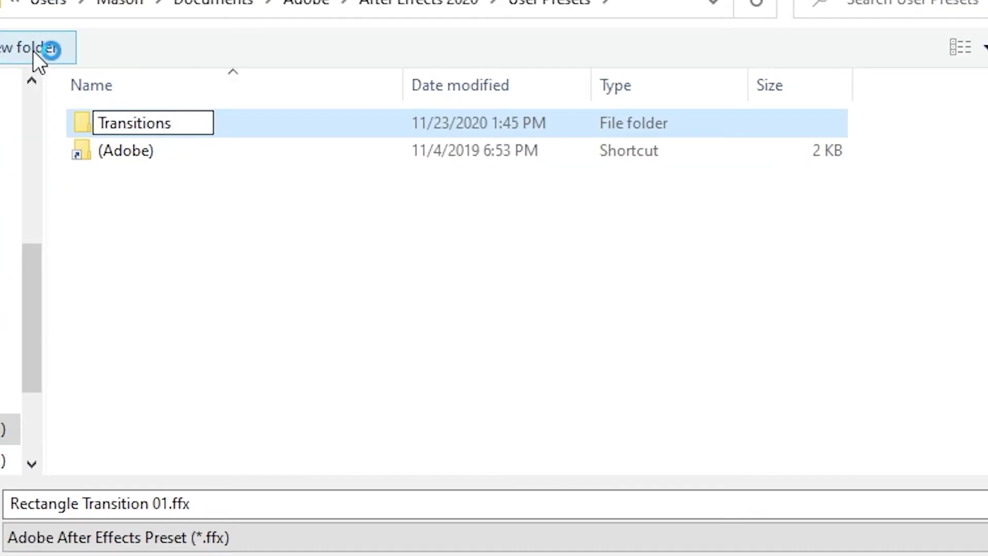
key("Return")
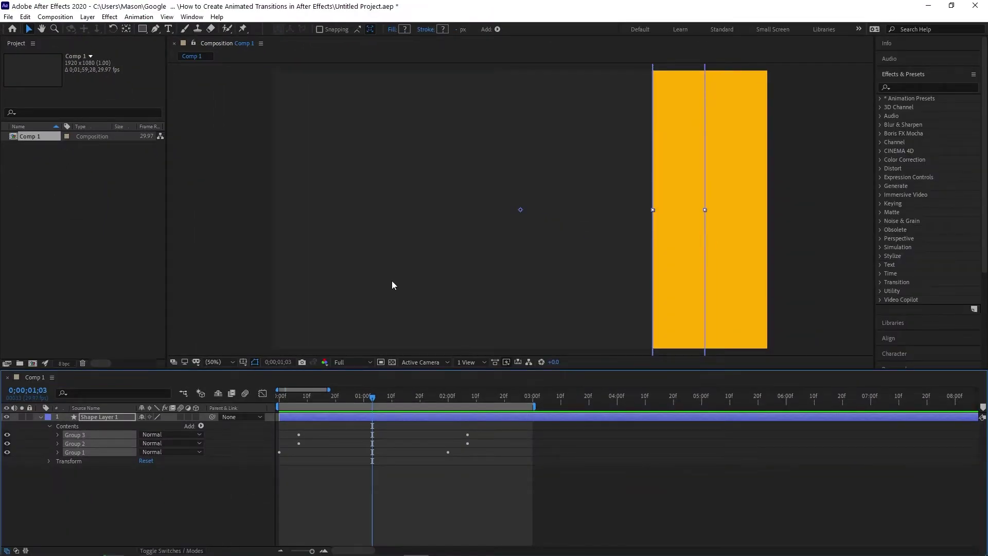
Step: Delete Shape Layer 1 and add a new empty shape layer
key("Delete")
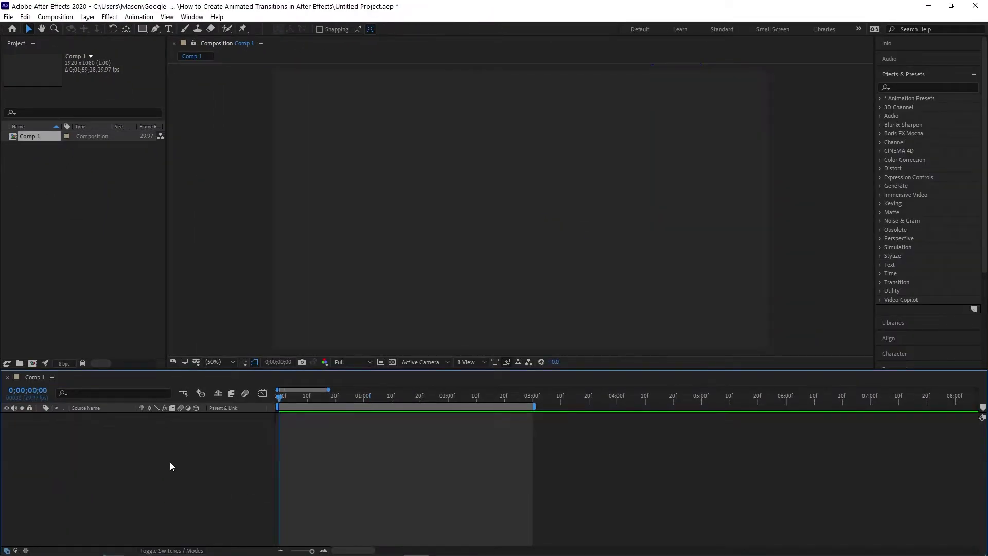
right_click(167, 448)
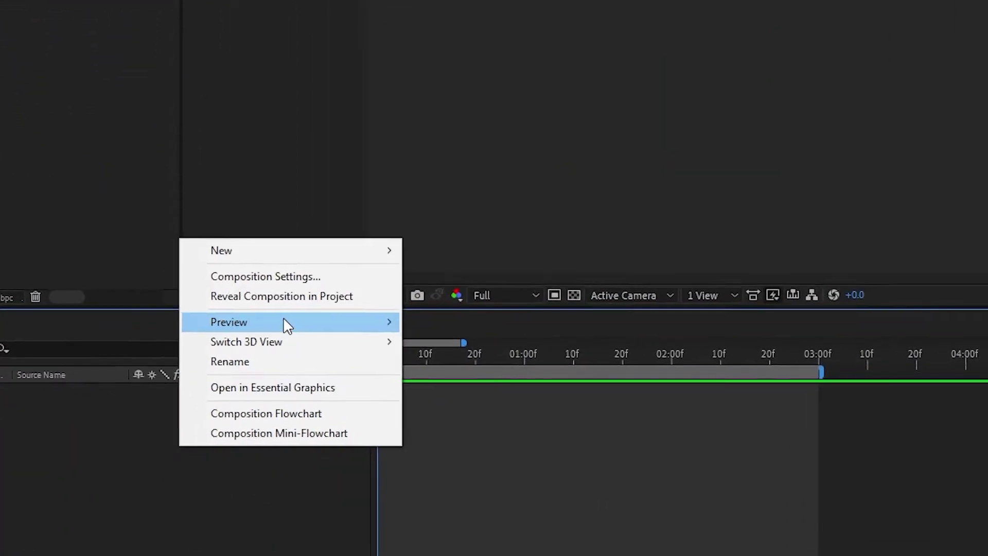
mouse_move(350, 253)
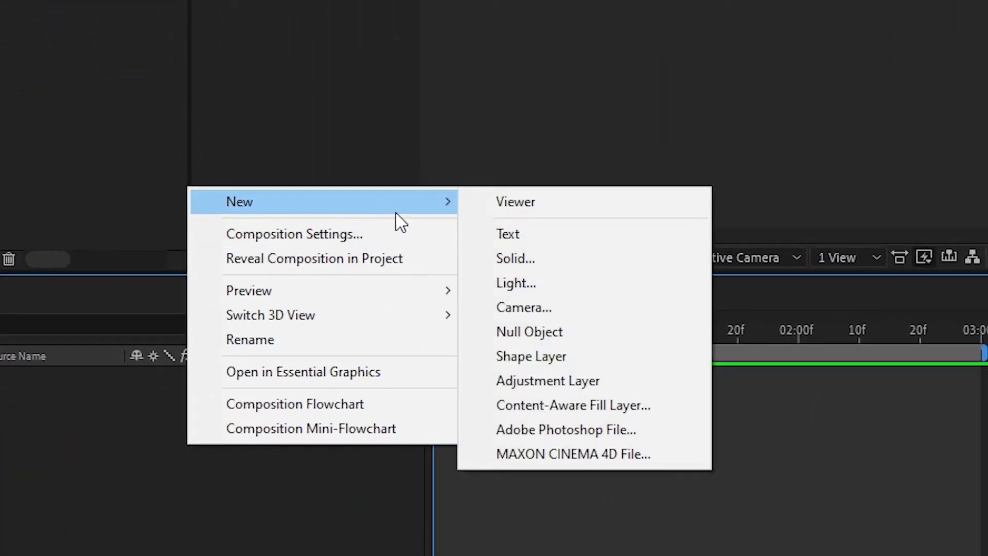
left_click(510, 373)
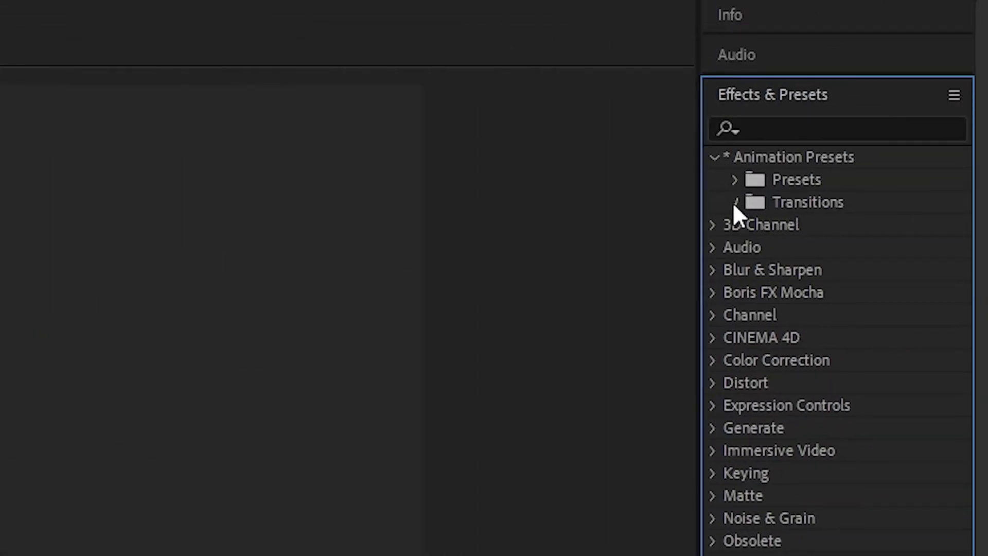
Step: Apply the Rectangle Transition 01 preset to the new layer and preview it
left_click(736, 203)
left_click(815, 227)
left_click_drag(890, 236, 360, 417)
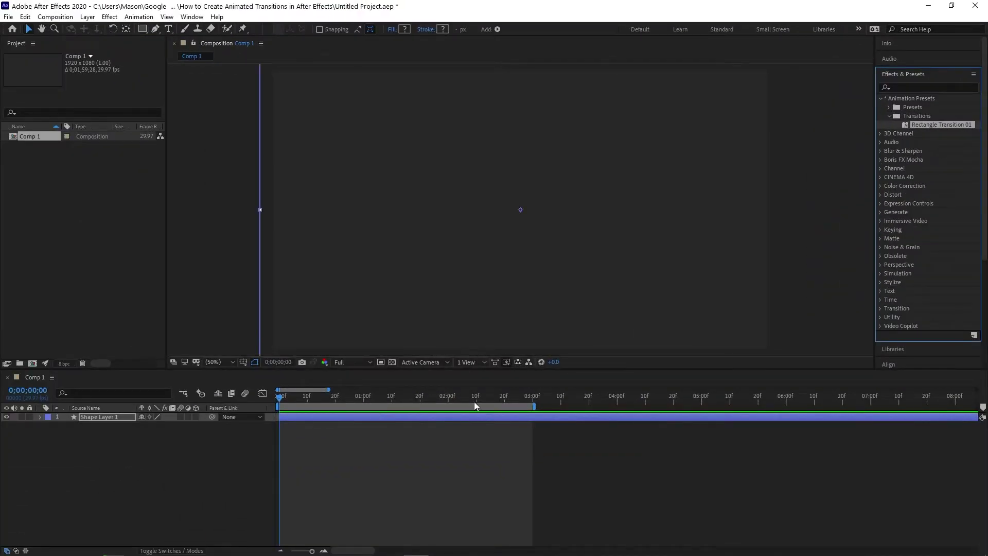
key("space")
key("space")
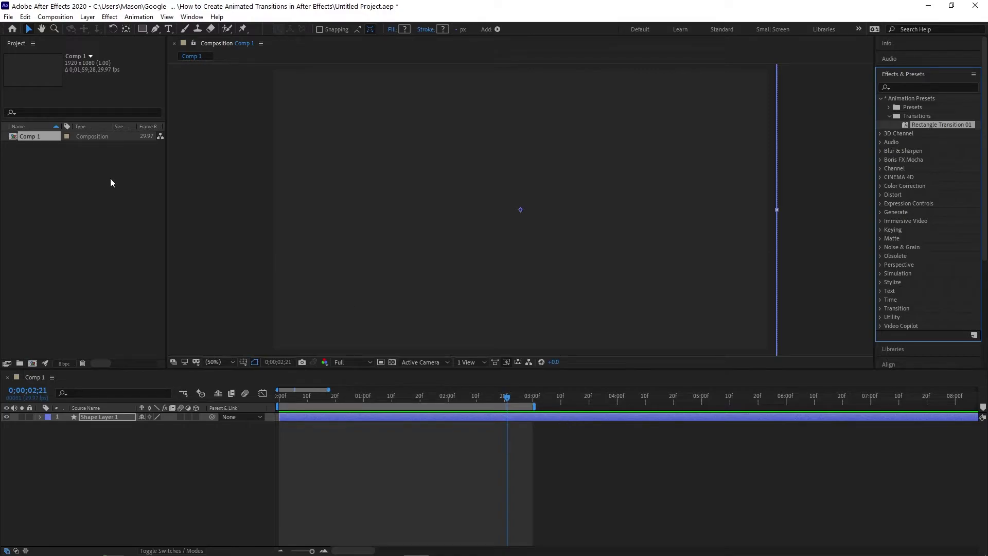
left_click_drag(503, 400, 191, 397)
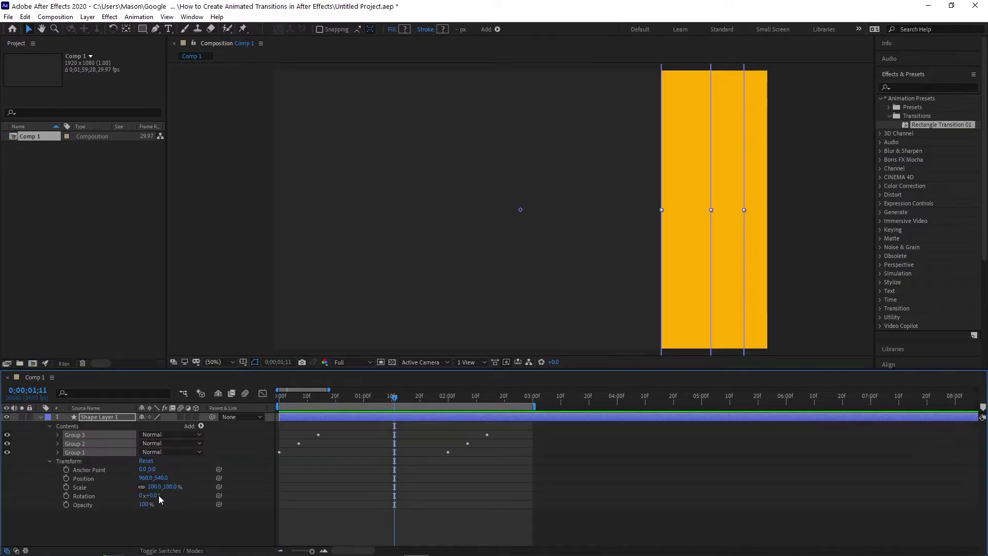
Step: Set the layer's Rotation to 180° at frame 0 and preview the wipe
left_click_drag(158, 495, 231, 493)
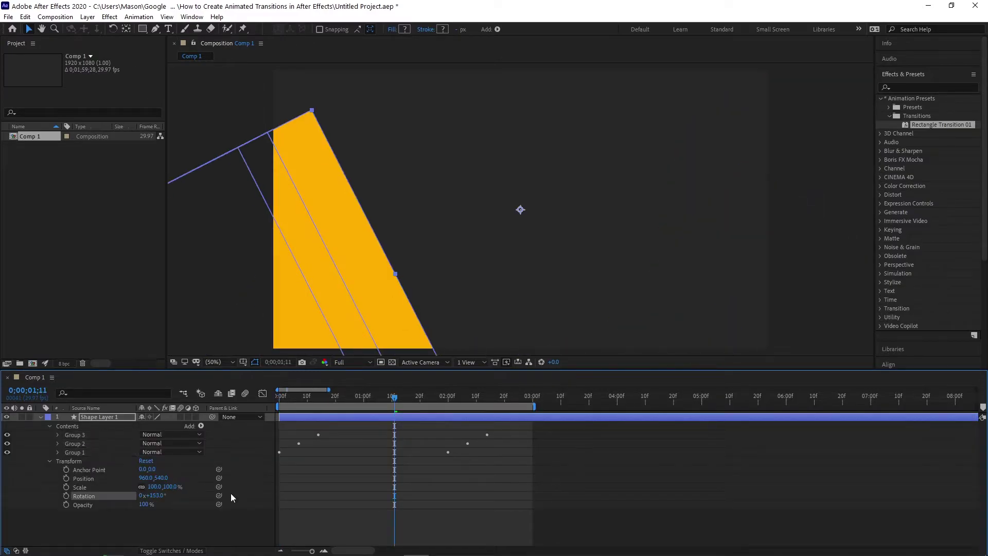
key("ctrl+z")
left_click_drag(394, 397, 190, 403)
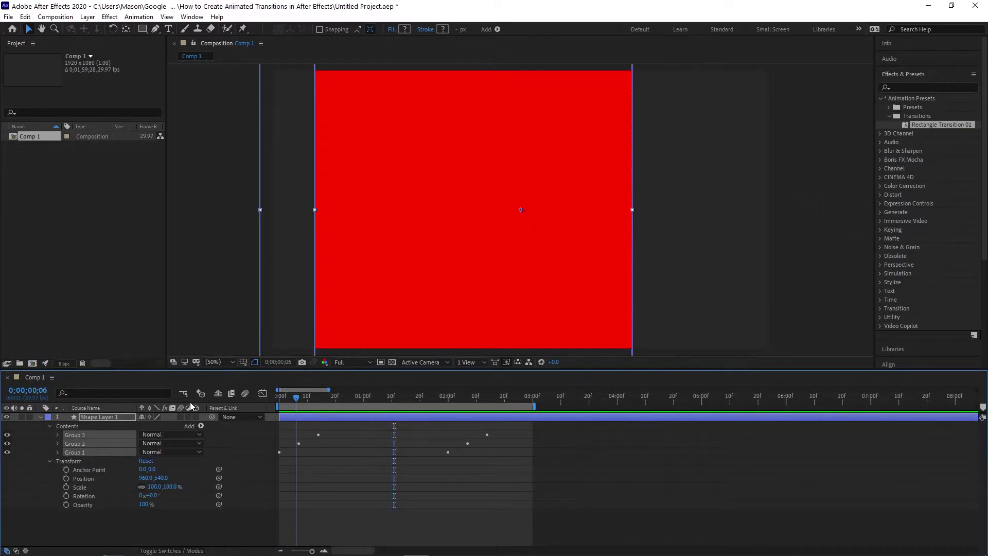
left_click(154, 495)
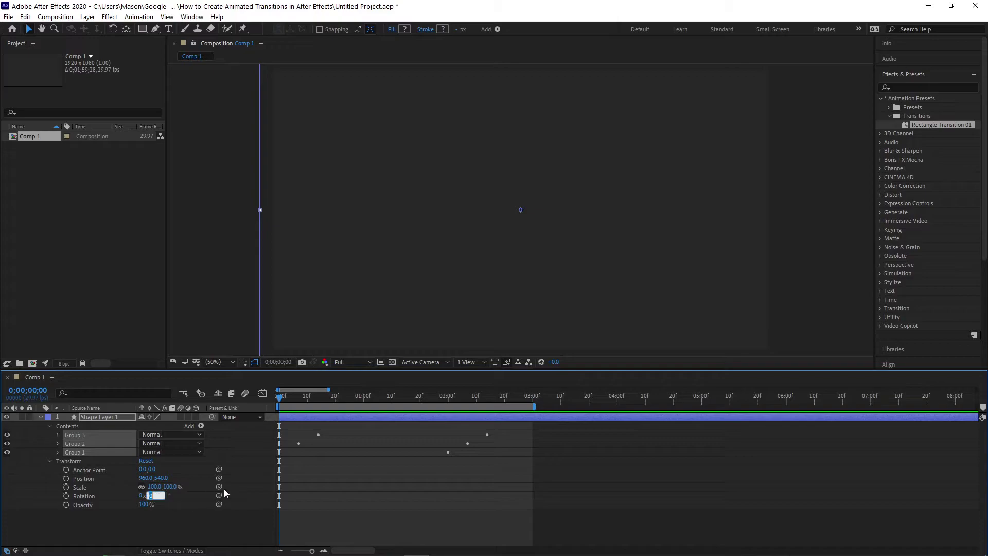
type("180")
key("Return")
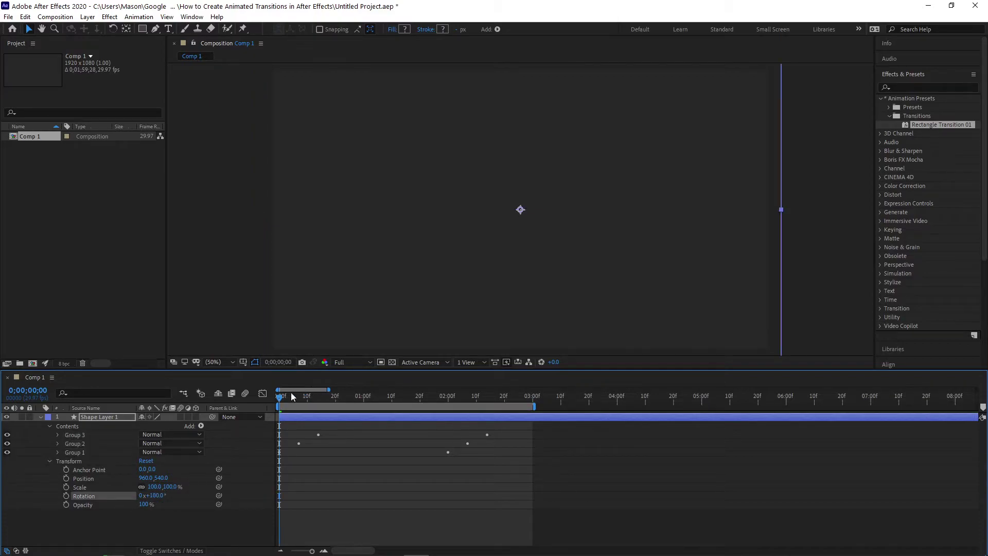
key("space")
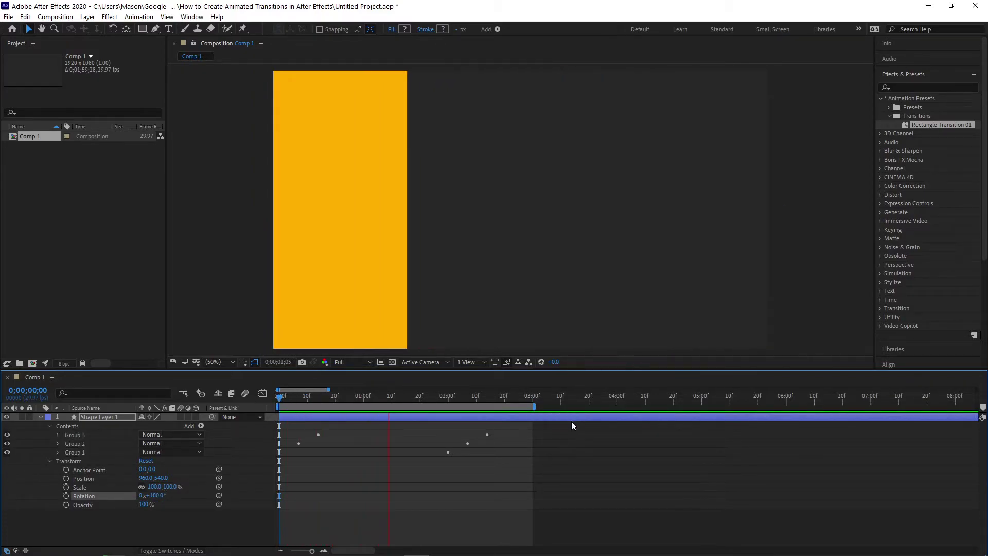
key("space")
Step: Change the layer's Rotation to 90° and preview the vertical wipe
key("Home")
left_click(155, 495)
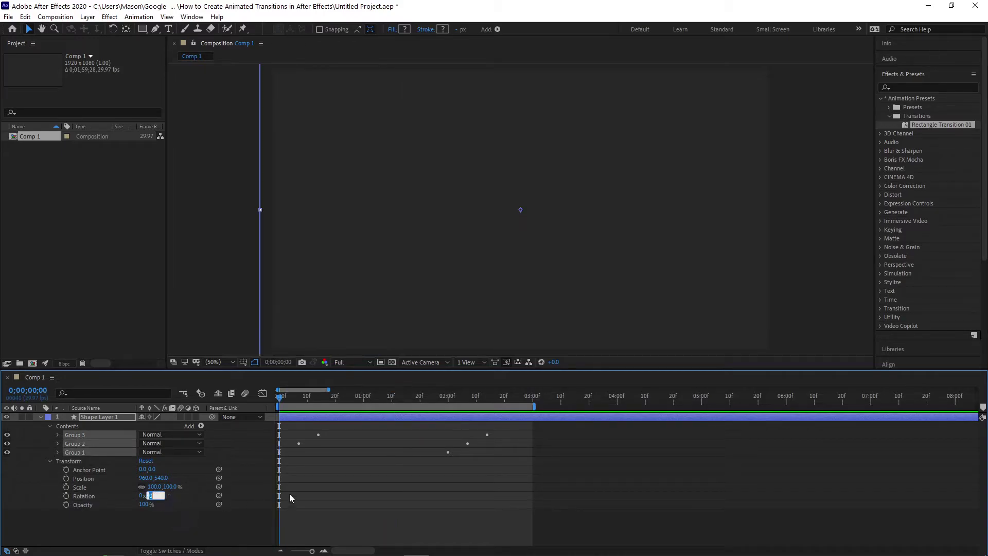
type("90")
key("Return")
key("space")
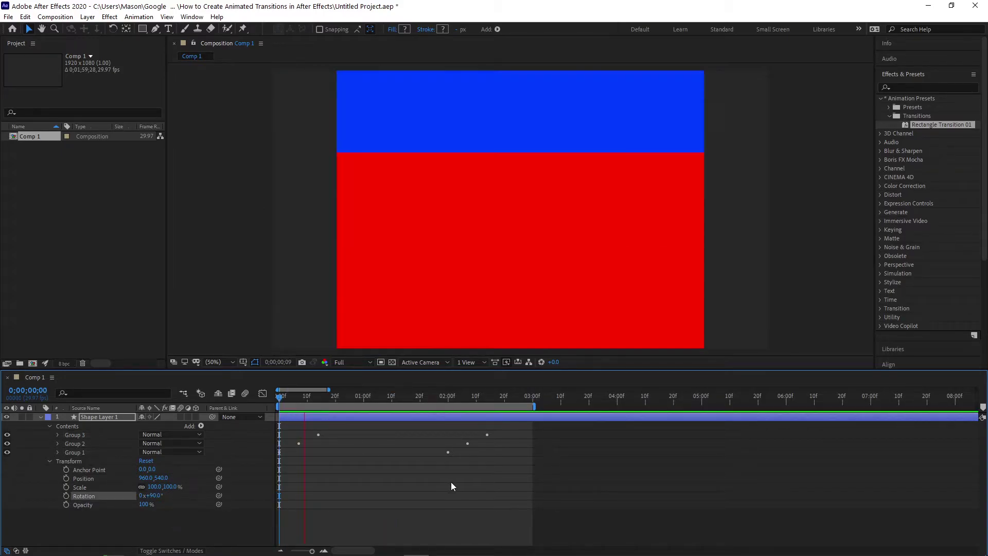
key("space")
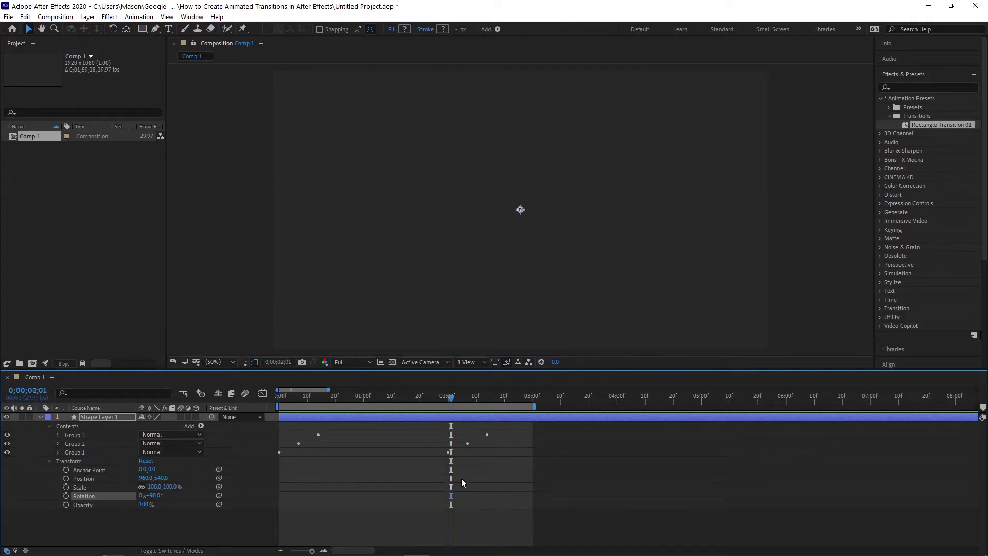
Step: Add the composition to the After Effects render queue
left_click(9, 17)
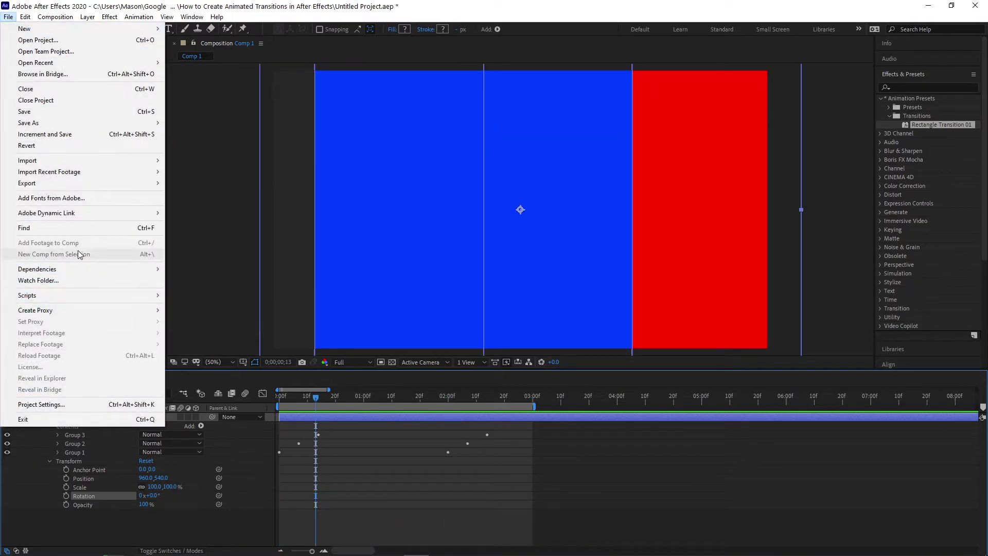
mouse_move(82, 183)
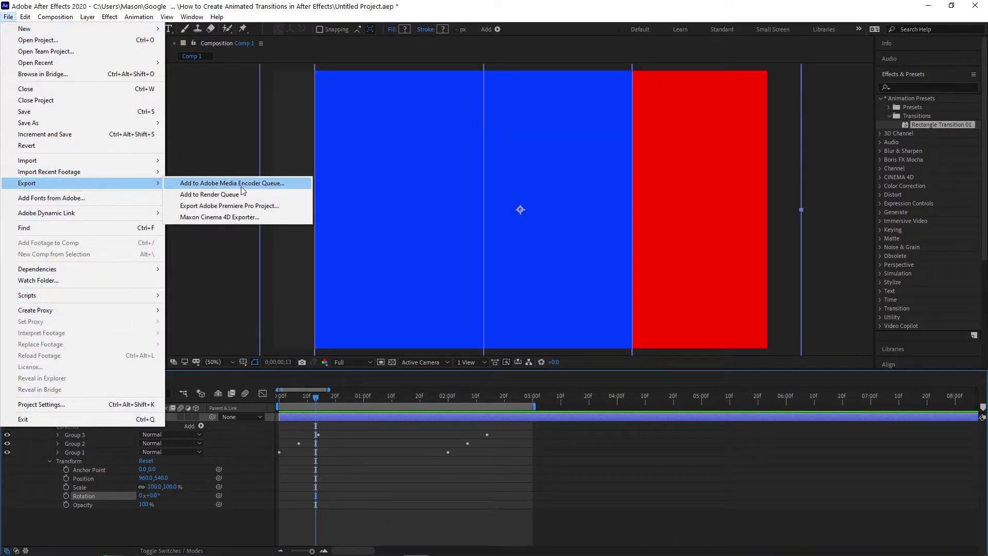
left_click(209, 194)
Step: Set the output module format to QuickTime with RGB + Alpha channels
left_click(103, 456)
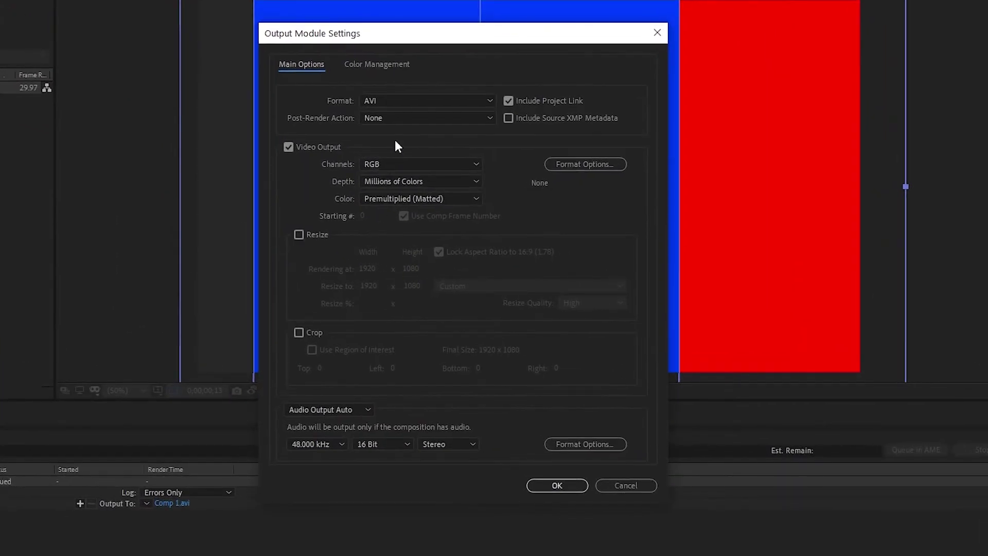
left_click(413, 100)
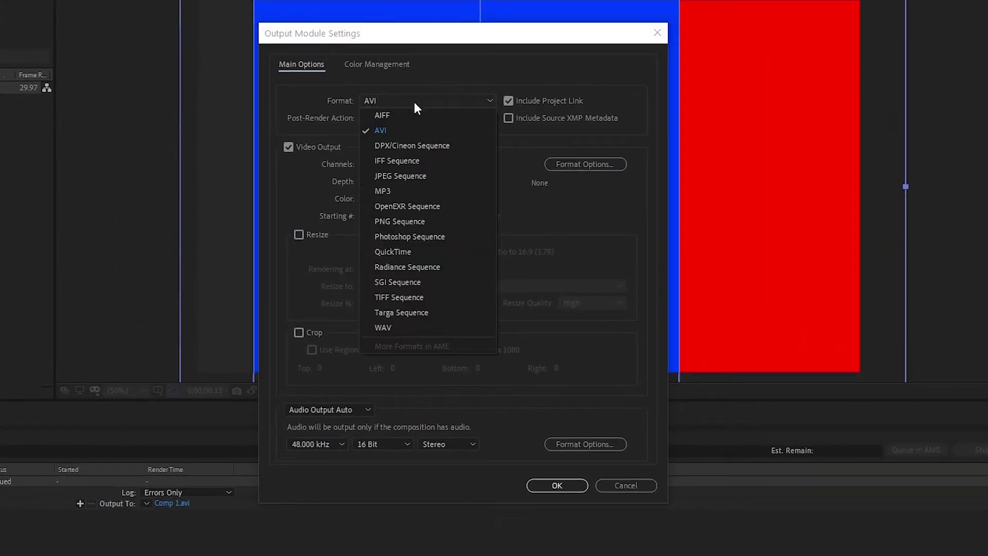
left_click(412, 250)
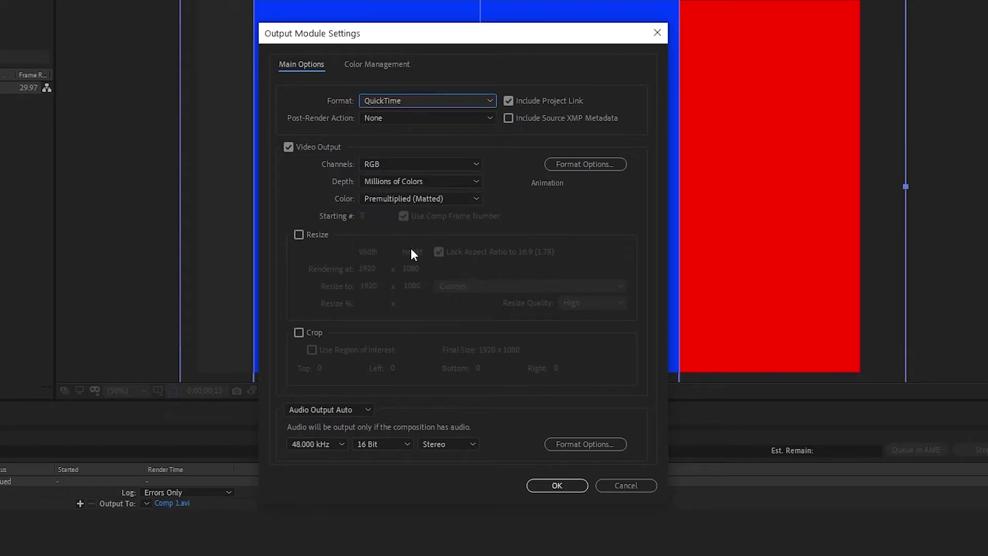
left_click(394, 165)
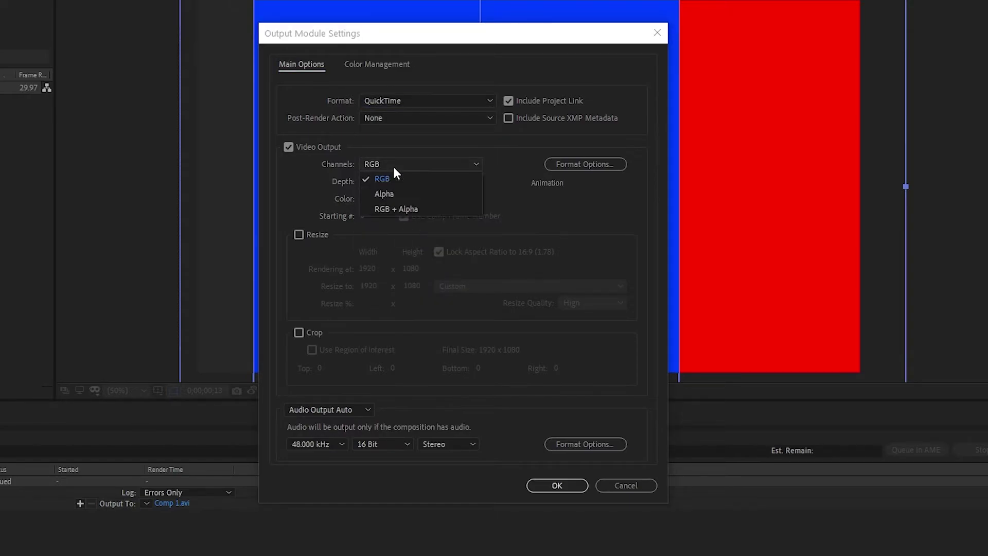
left_click(409, 209)
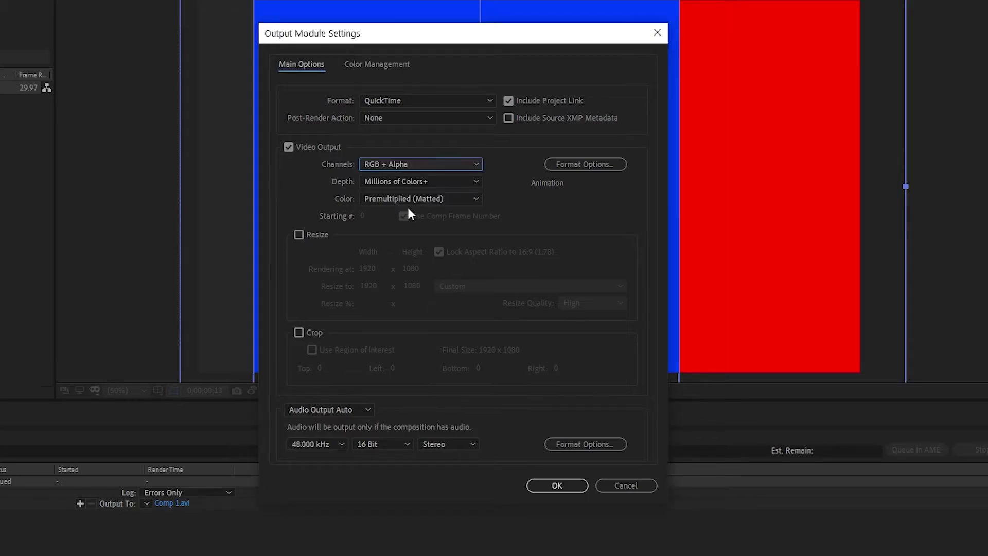
Step: Confirm the output settings, then play Comp 1.mov from its start in Premiere's Program monitor
left_click(574, 482)
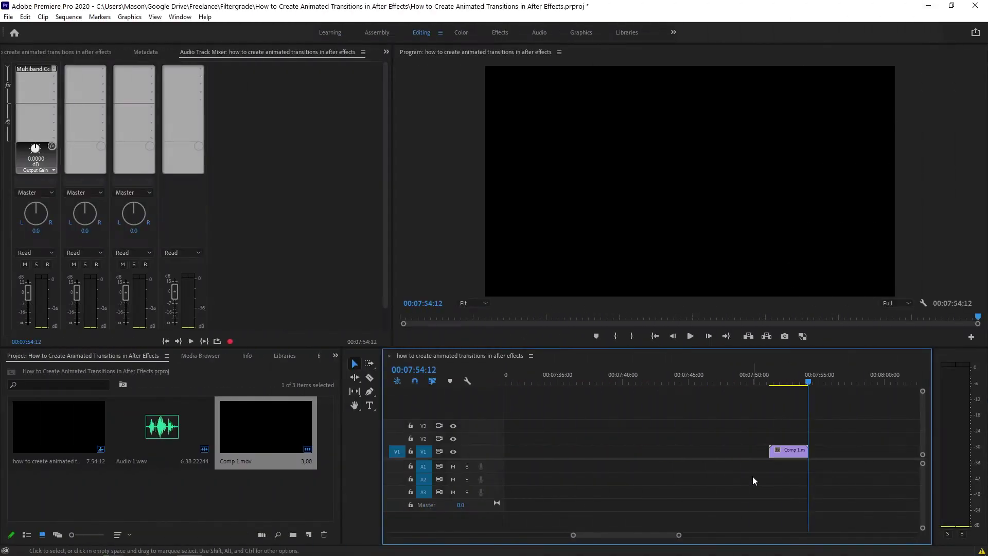
left_click_drag(807, 382, 767, 381)
key("space")
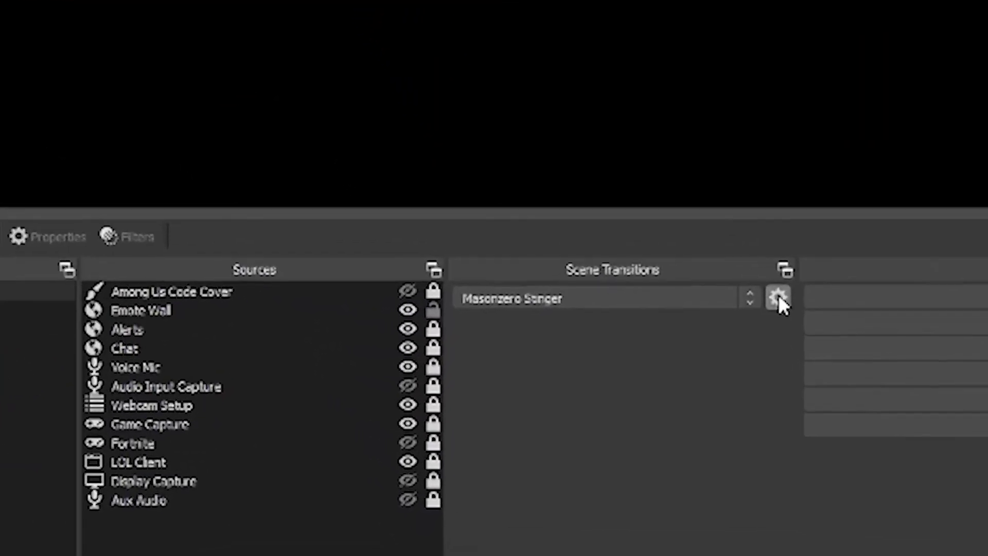
Step: Add a Stinger transition named Rectangles using the rendered video, then test it on Webcam+Game
left_click(753, 303)
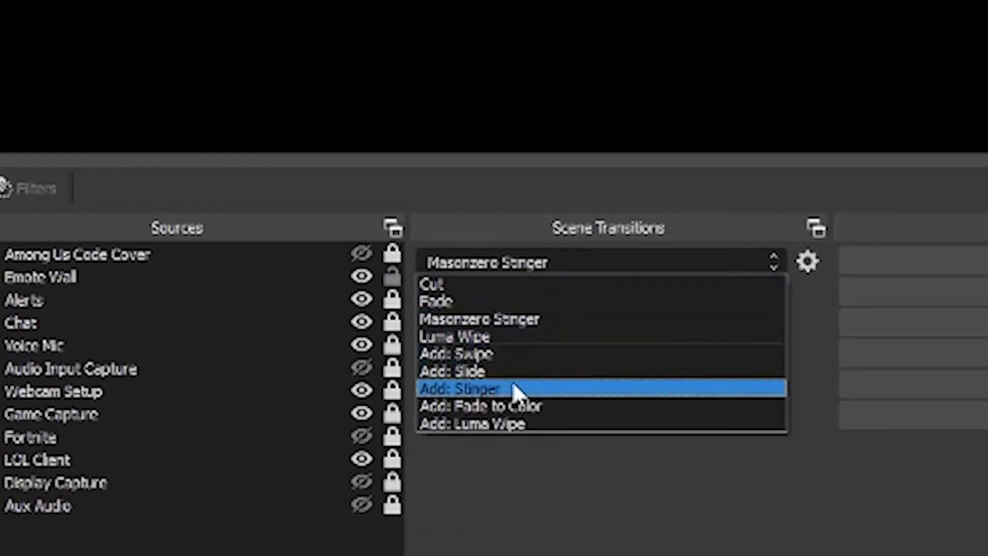
left_click(538, 407)
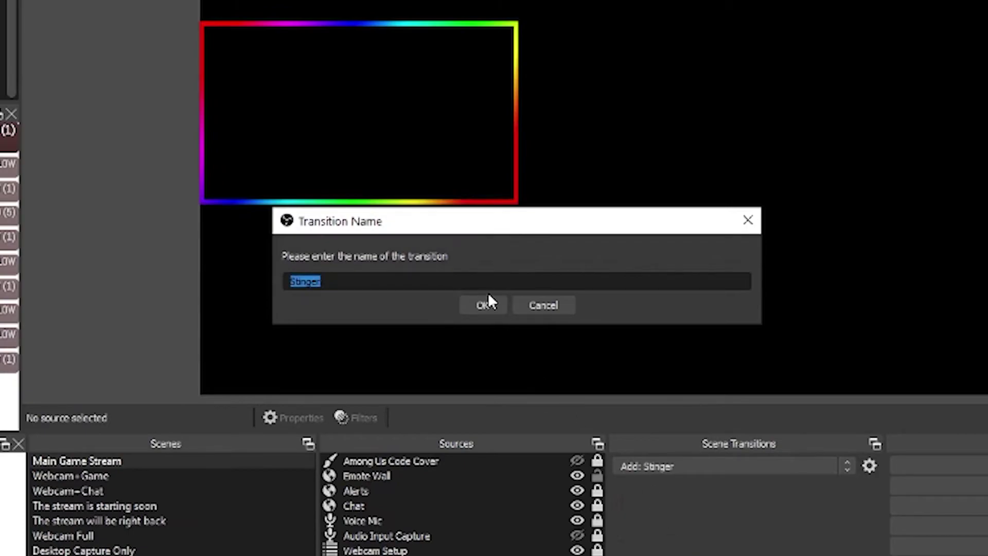
type("Rectangles")
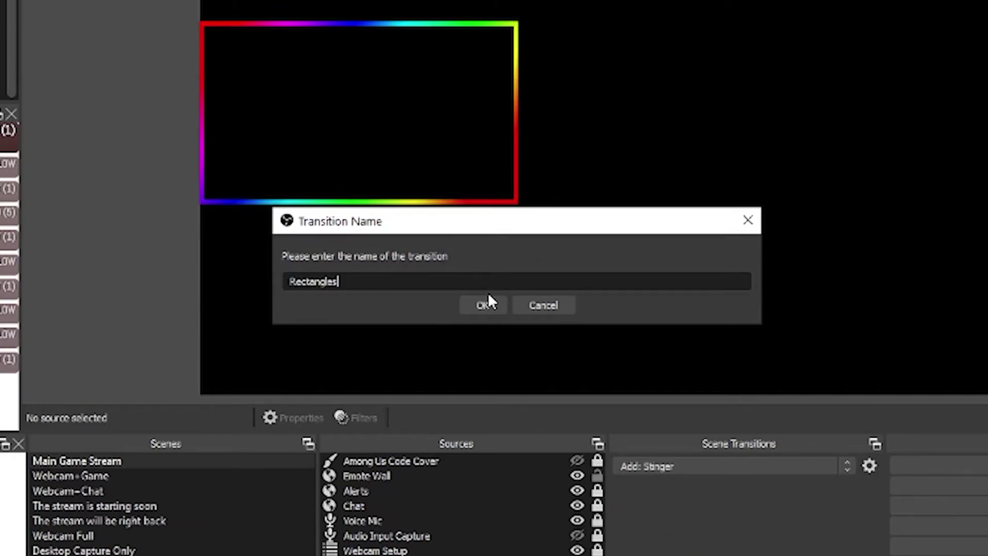
left_click(483, 305)
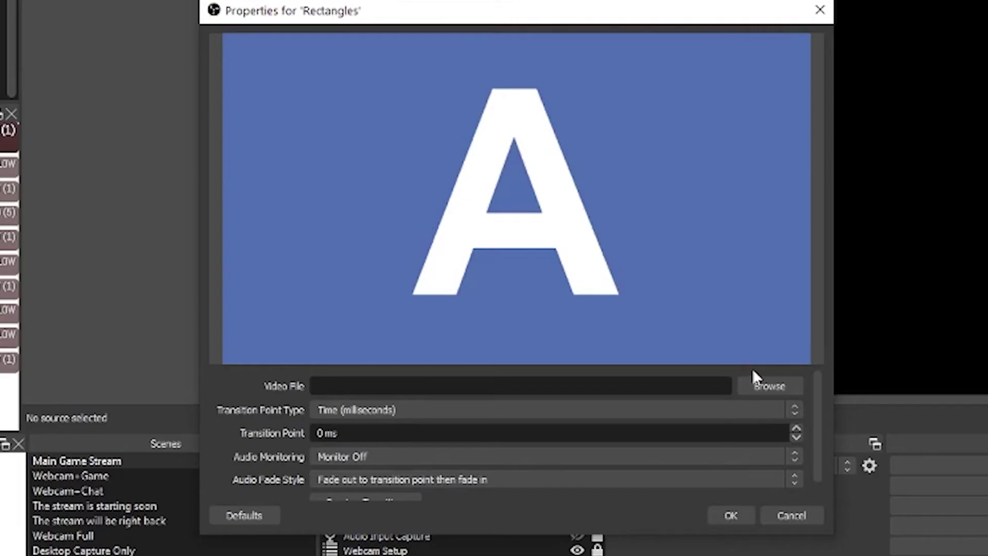
left_click(763, 381)
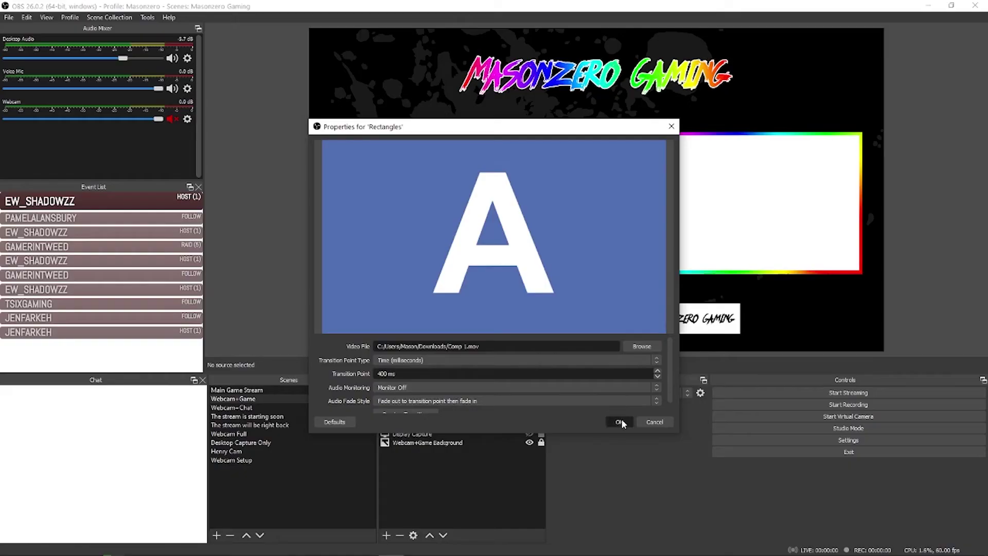
left_click(731, 516)
left_click(77, 461)
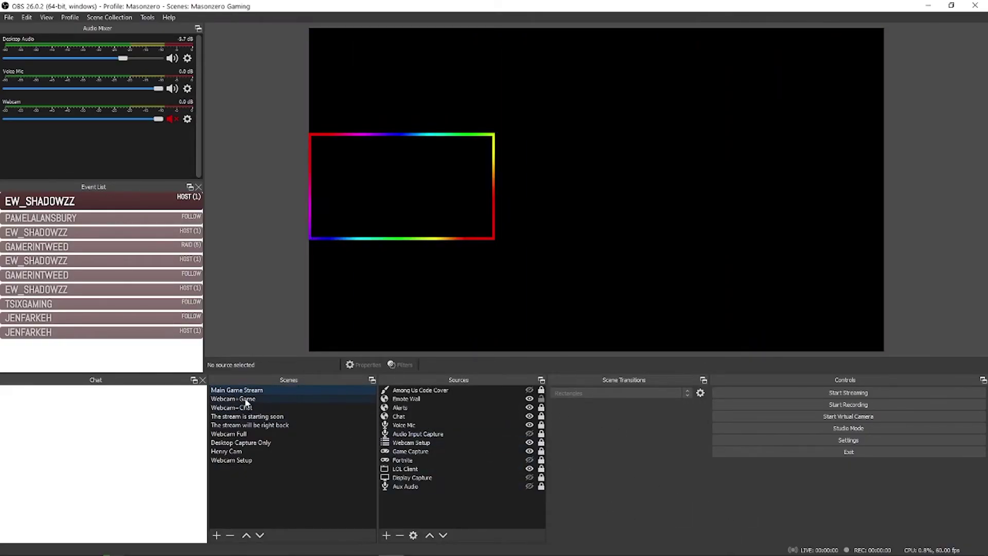
left_click(246, 400)
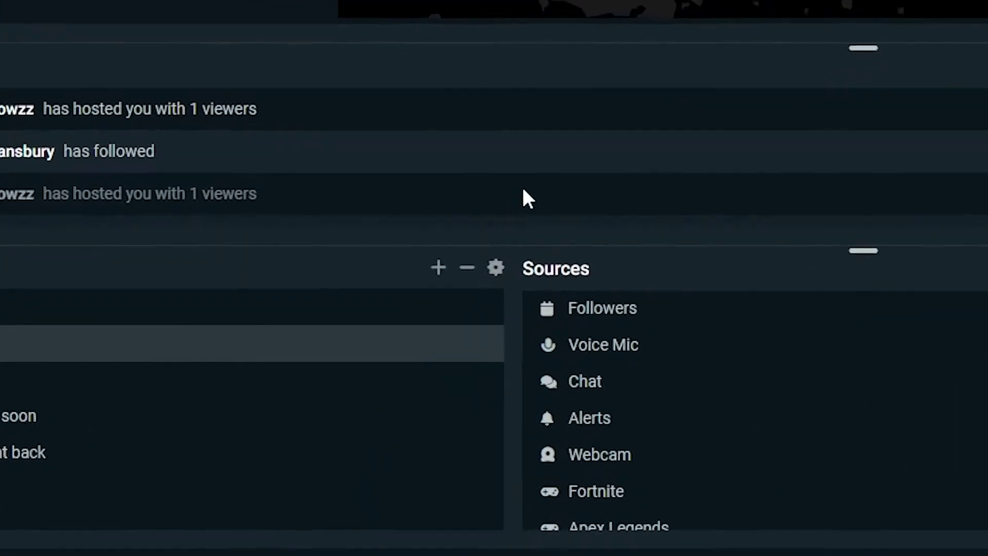
Step: Make the Rectangles stinger with Comp 1.mov the transition, then test via Webcam+Chat and Main Game Stream
left_click(495, 268)
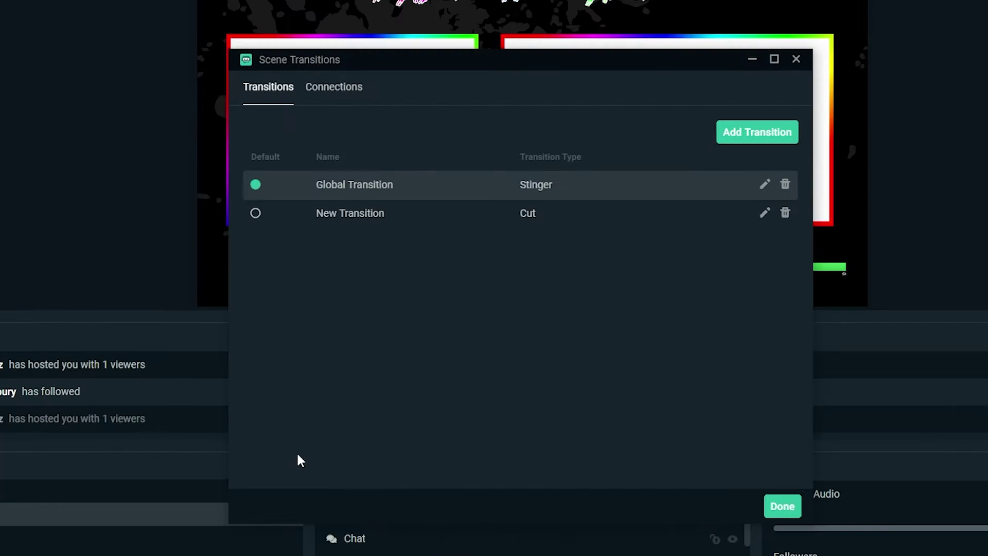
left_click(772, 132)
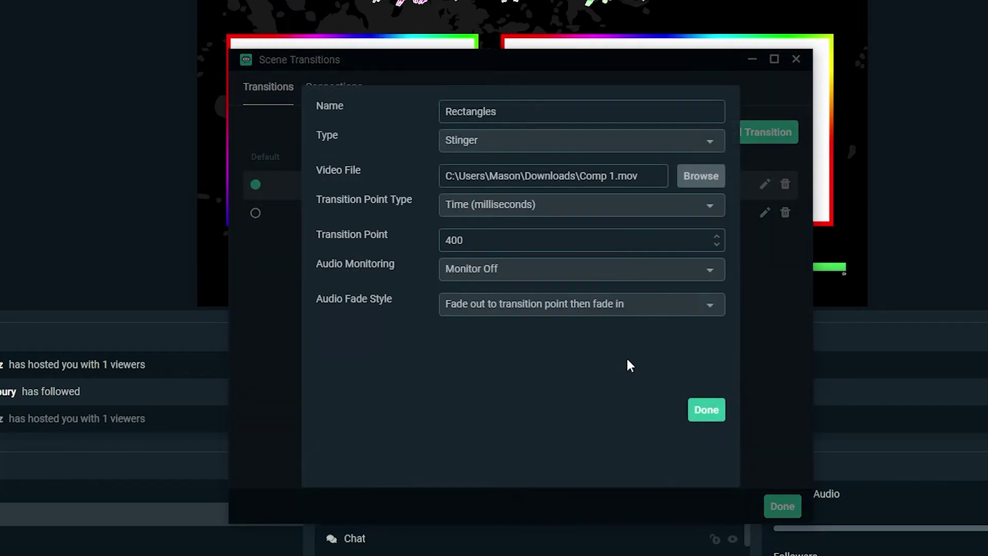
left_click(707, 410)
left_click(782, 506)
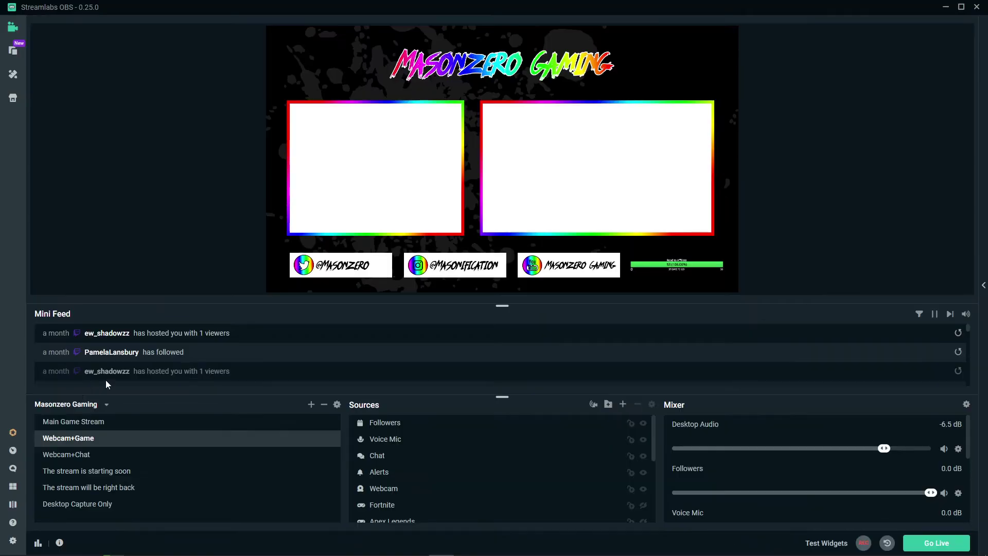
left_click(76, 456)
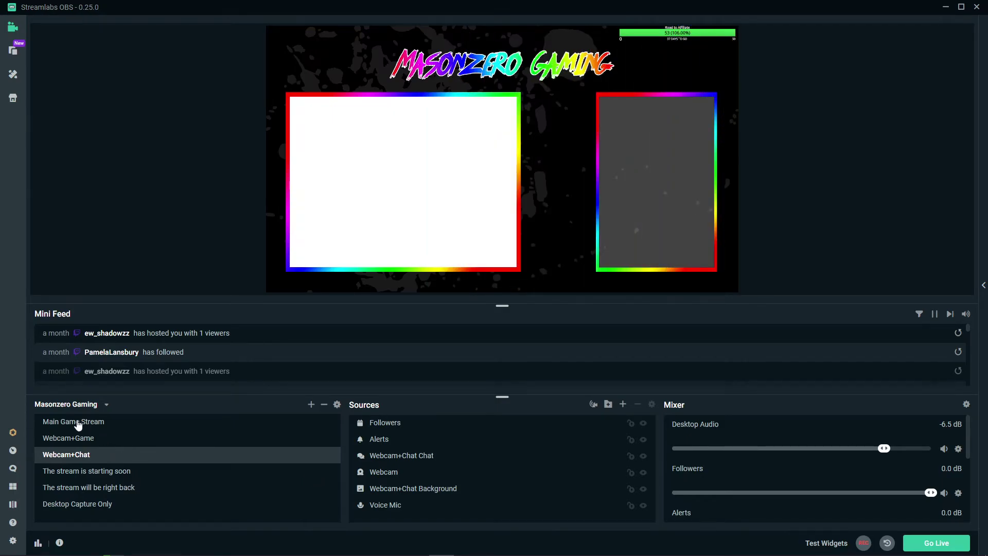
left_click(78, 424)
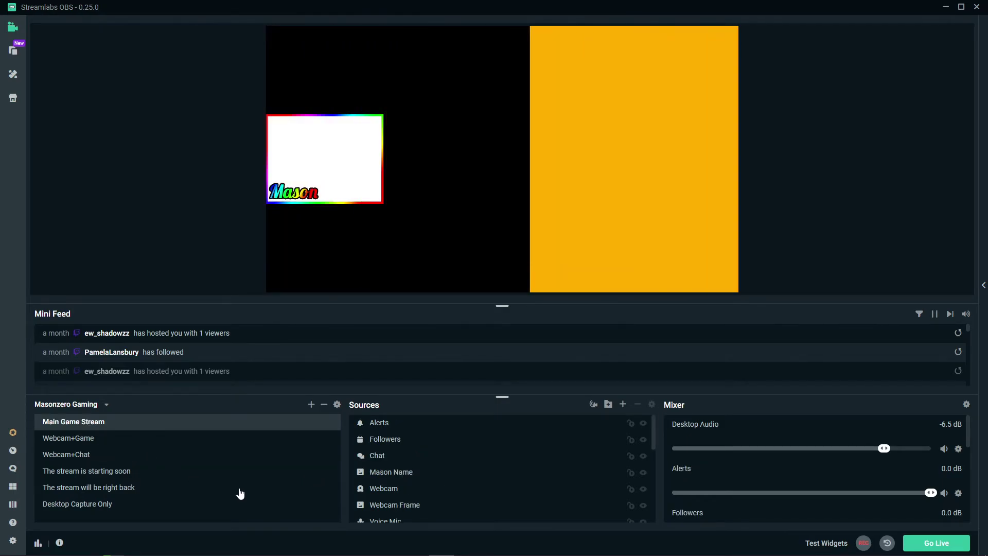